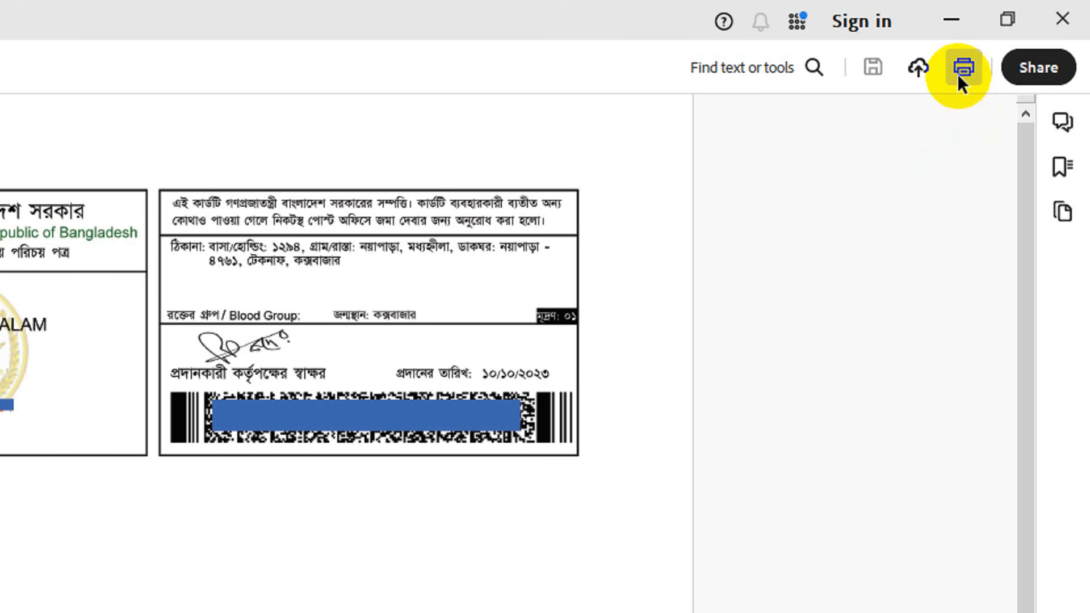
# Open Acrobat's print settings with EPSON L130 Series as printer and a custom page scale
pyautogui.click(964, 68)
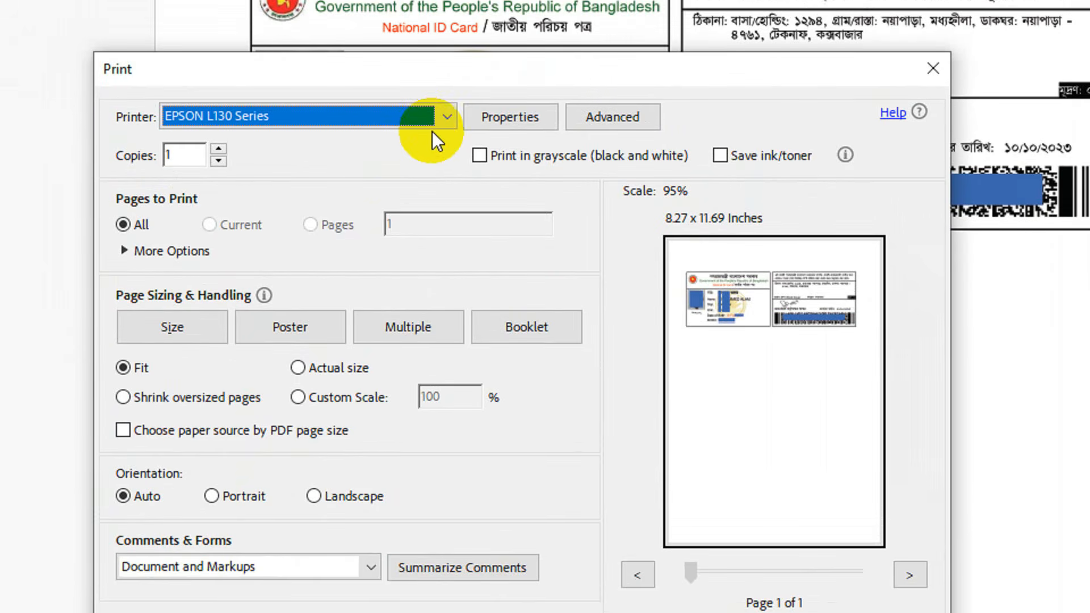
pyautogui.click(446, 43)
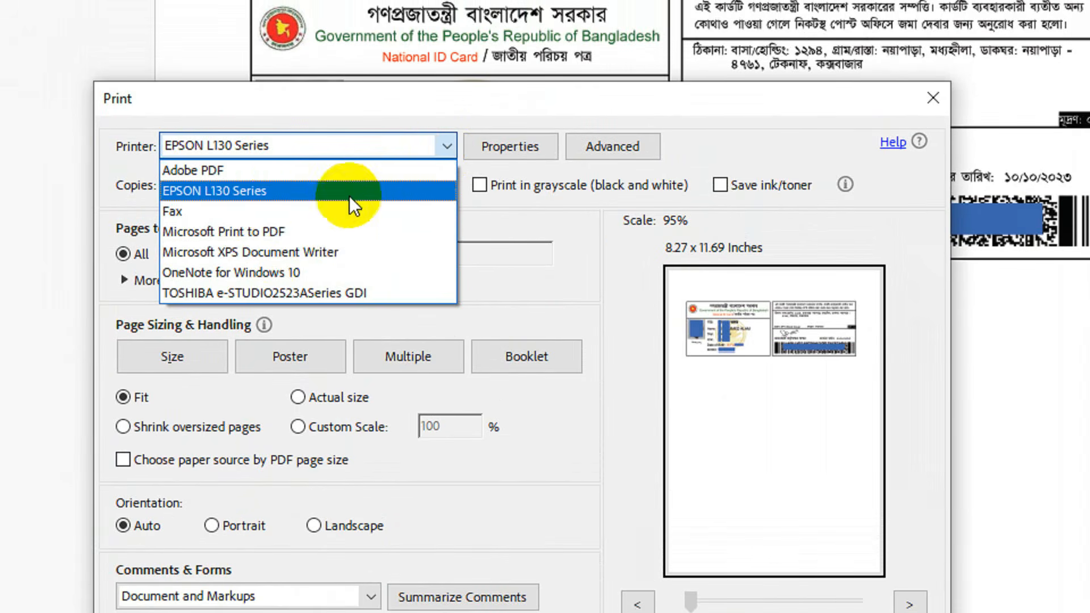
pyautogui.click(257, 192)
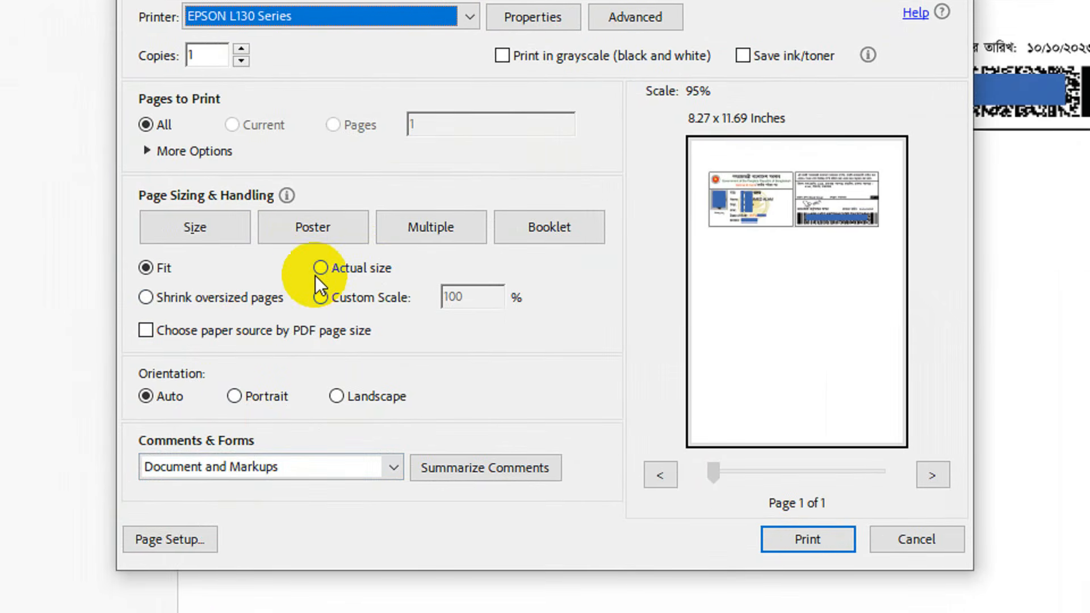
pyautogui.click(329, 305)
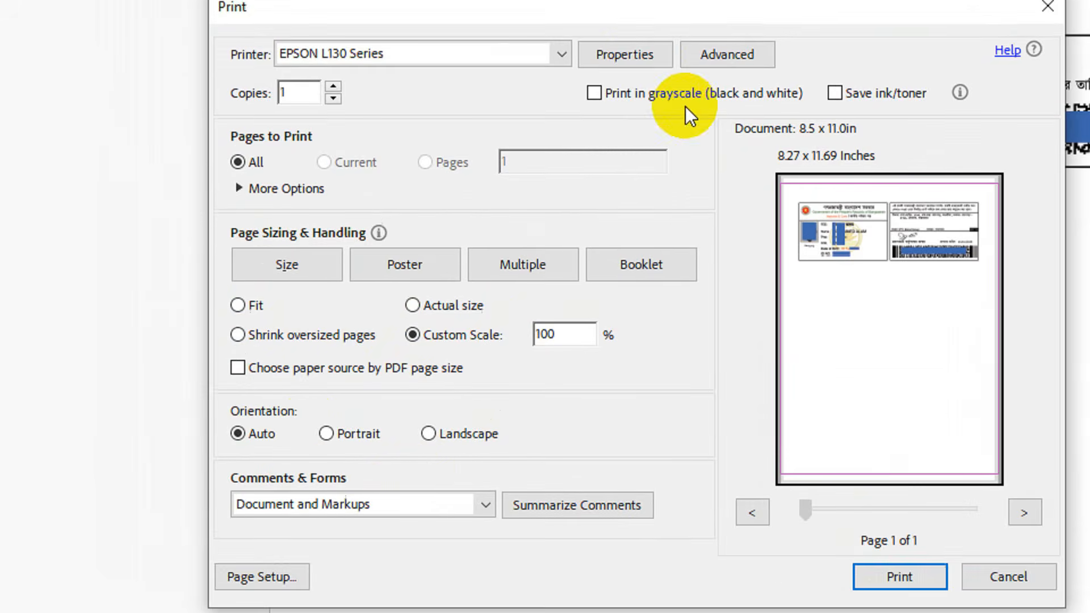
# Set the EPSON properties to Letter 8 1/2 x 11 in, Epson Premium Glossy paper, Standard quality
pyautogui.click(635, 63)
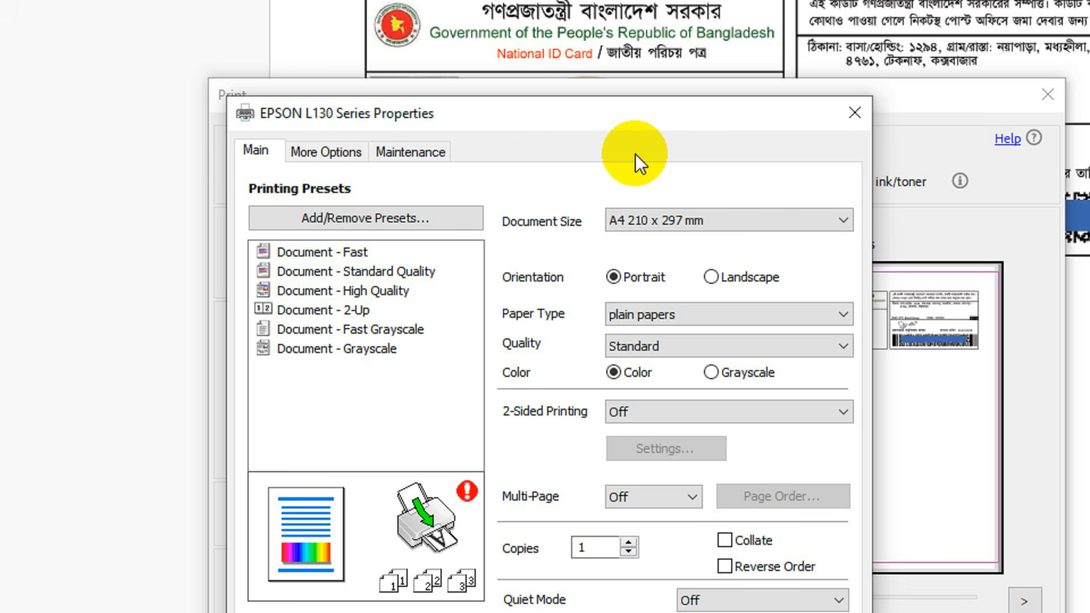
pyautogui.click(673, 219)
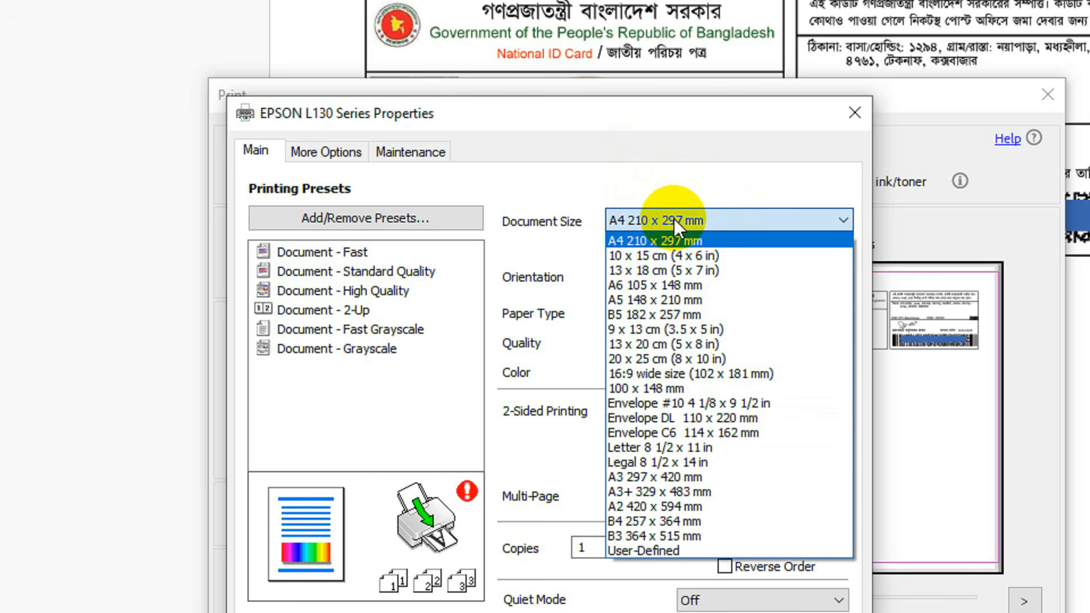
pyautogui.click(655, 450)
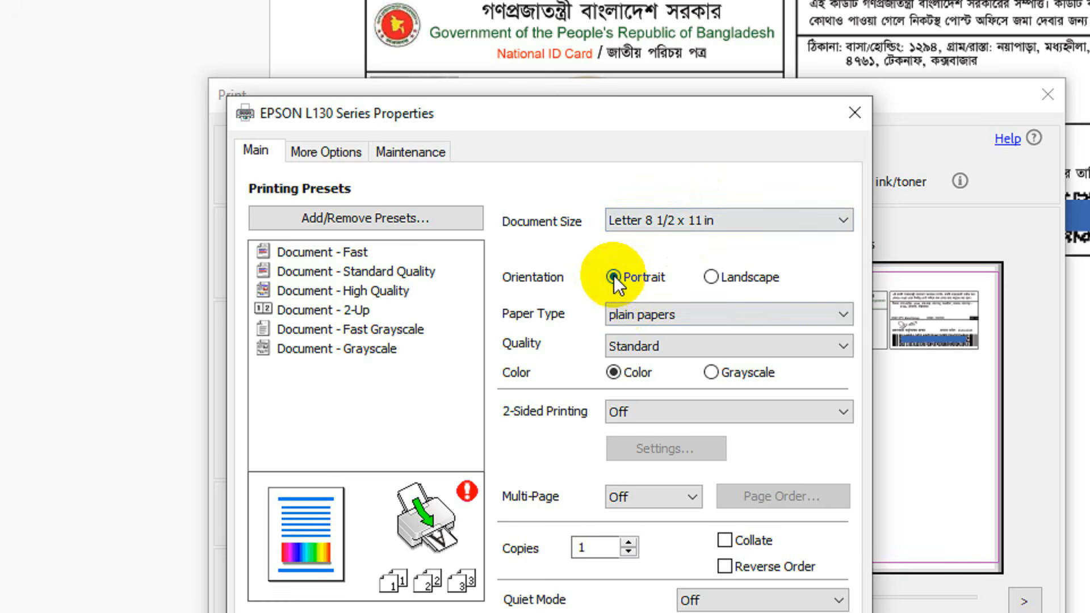
pyautogui.click(662, 314)
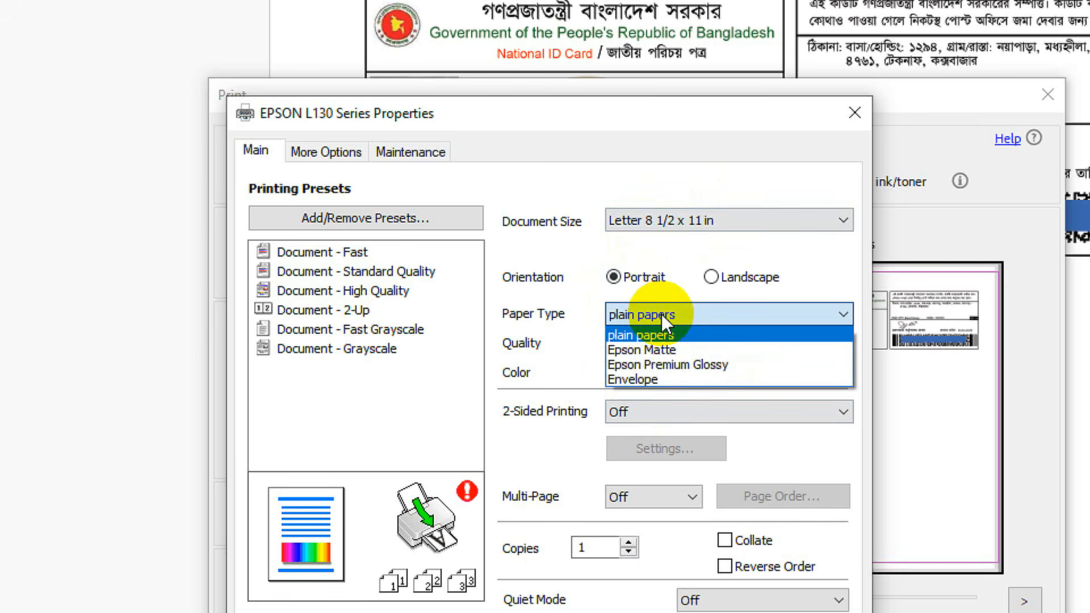
pyautogui.click(676, 369)
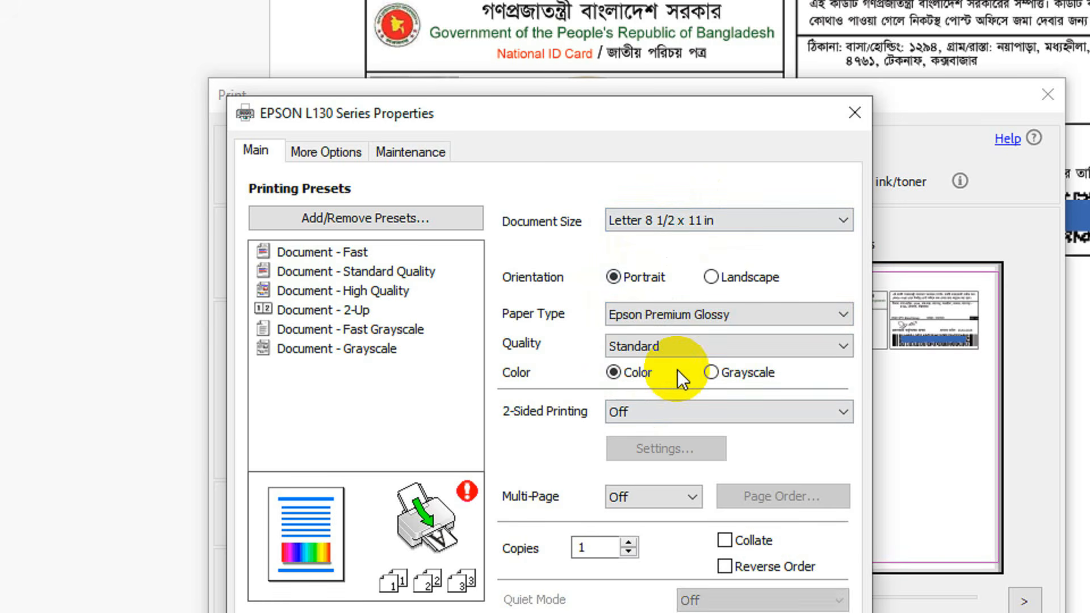
pyautogui.click(659, 346)
pyautogui.click(659, 346)
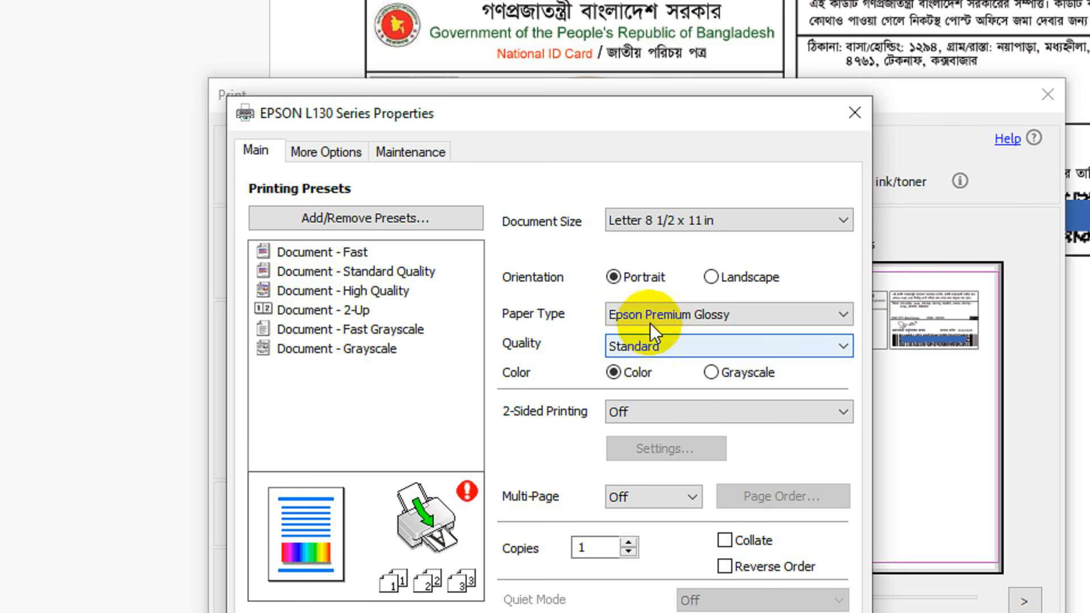
# Try plain papers, return the paper type to Epson Premium Glossy, and accept the printer properties
pyautogui.click(673, 319)
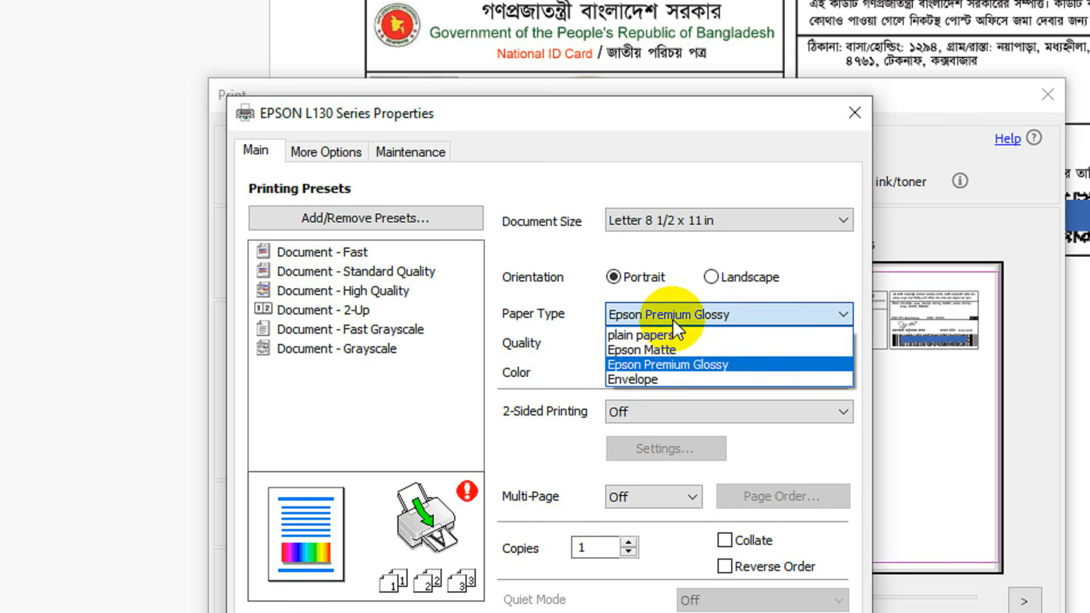
pyautogui.click(673, 319)
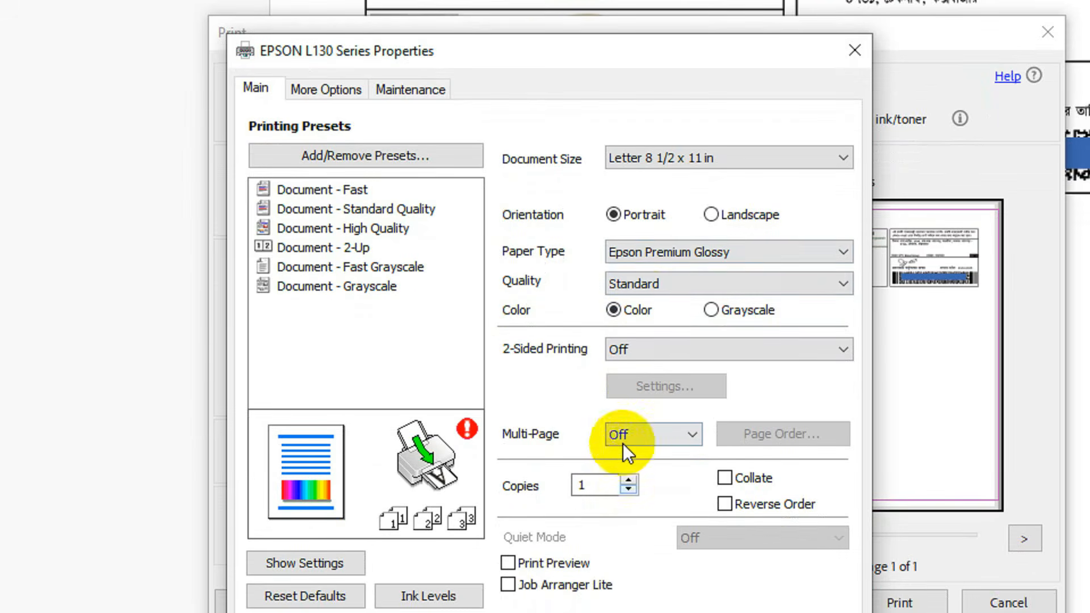
pyautogui.click(678, 253)
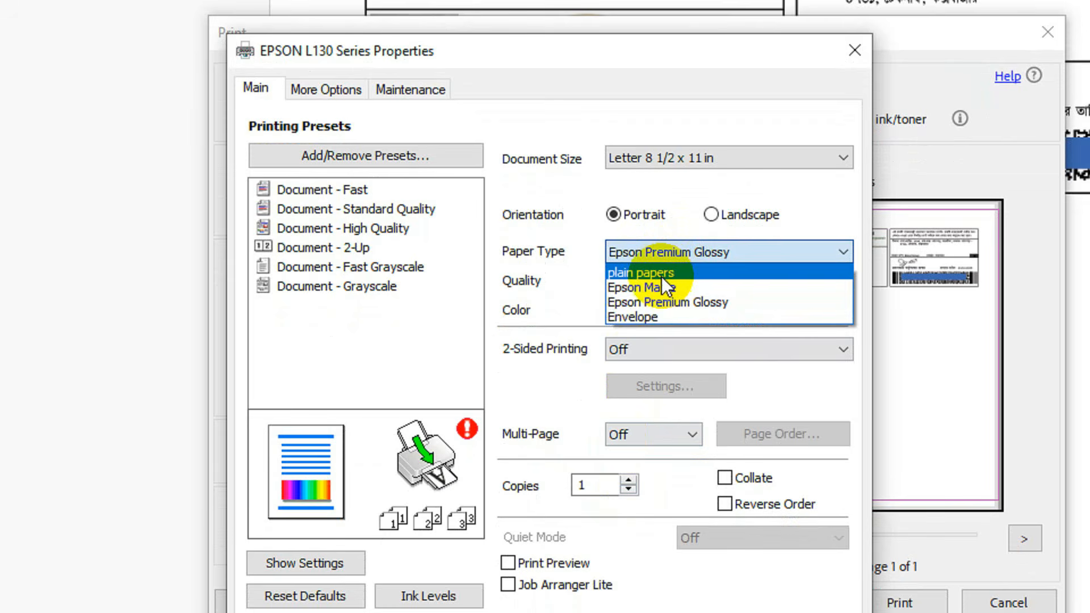
pyautogui.click(660, 273)
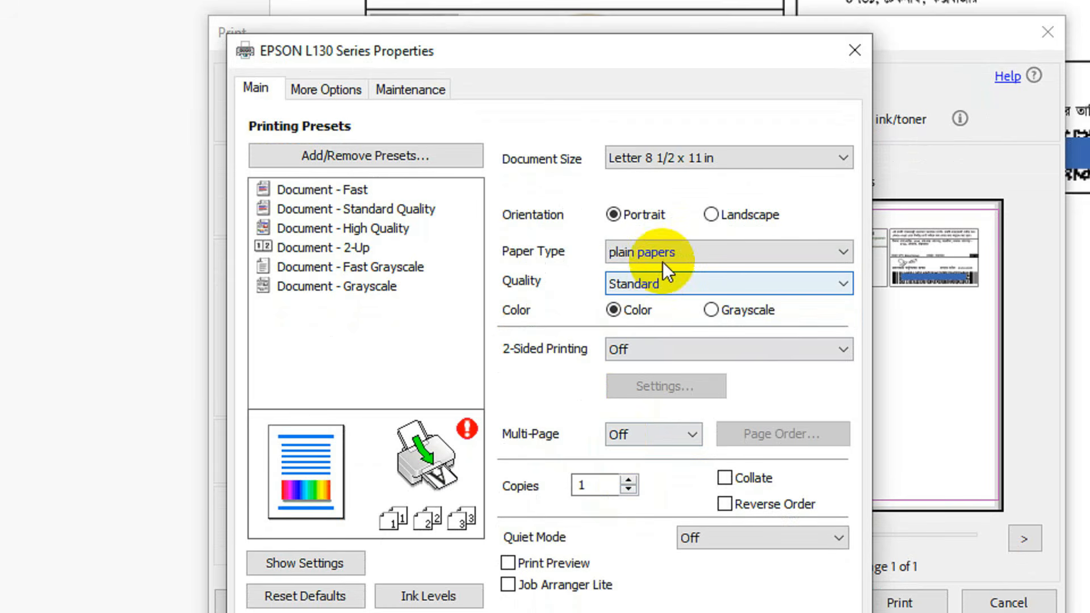
pyautogui.click(666, 251)
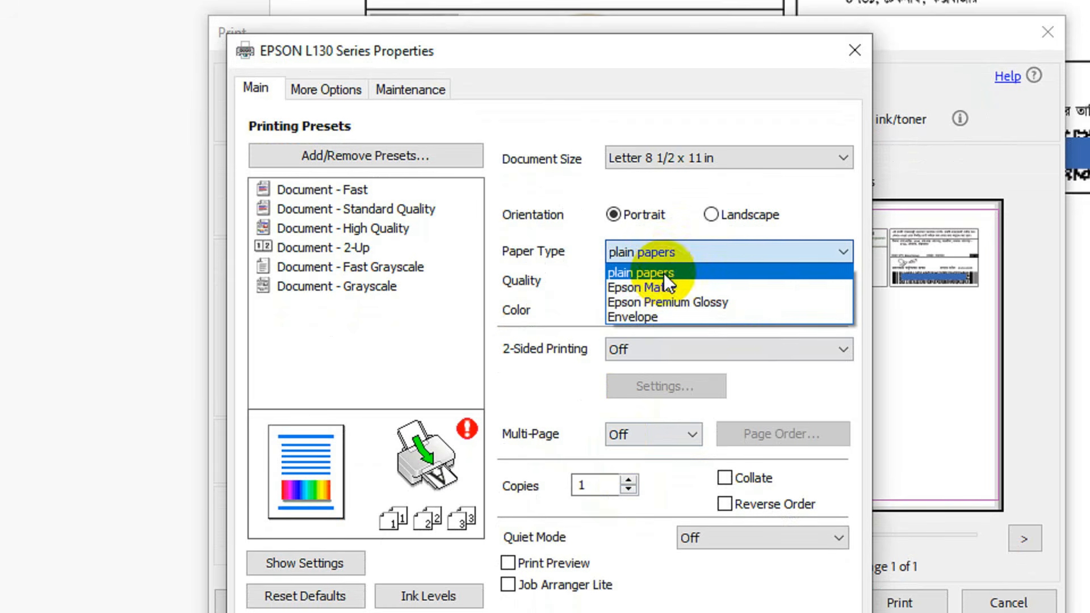
pyautogui.click(660, 308)
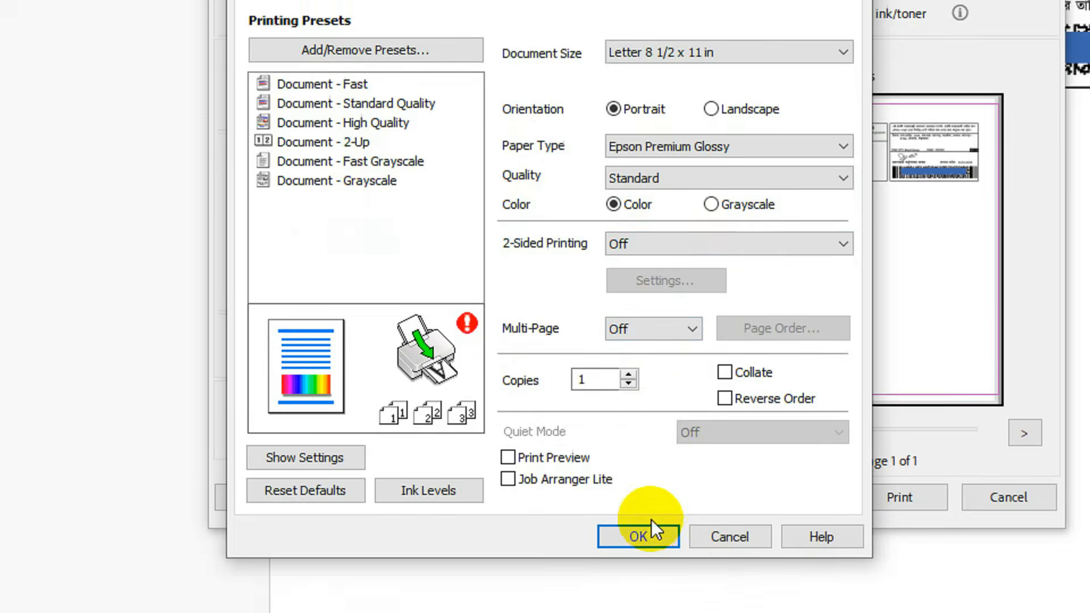
pyautogui.click(633, 483)
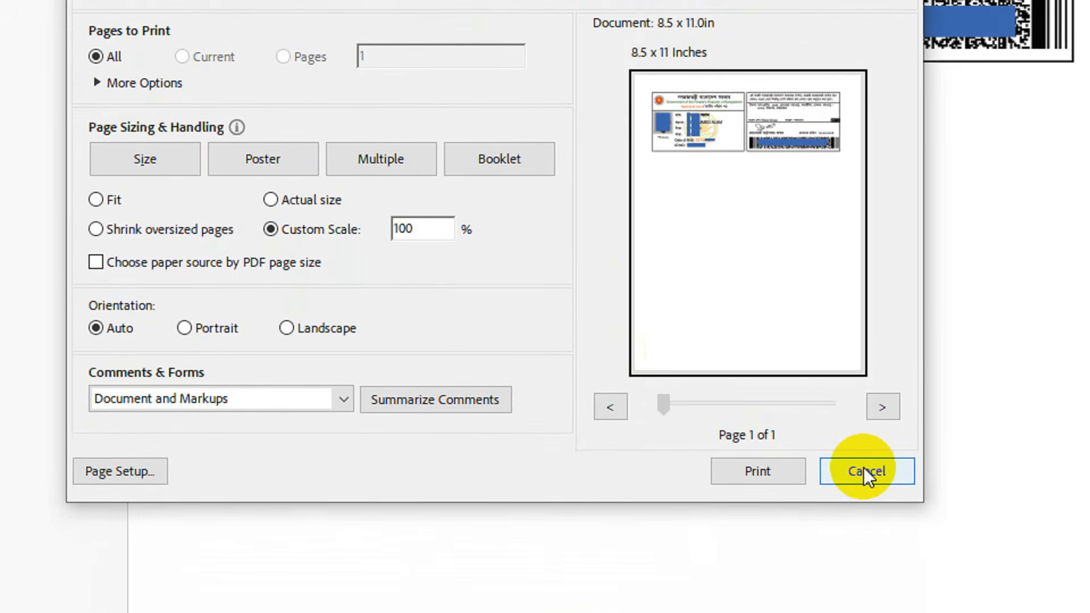
# Cancel printing the ID card and close Adobe Acrobat
pyautogui.click(872, 588)
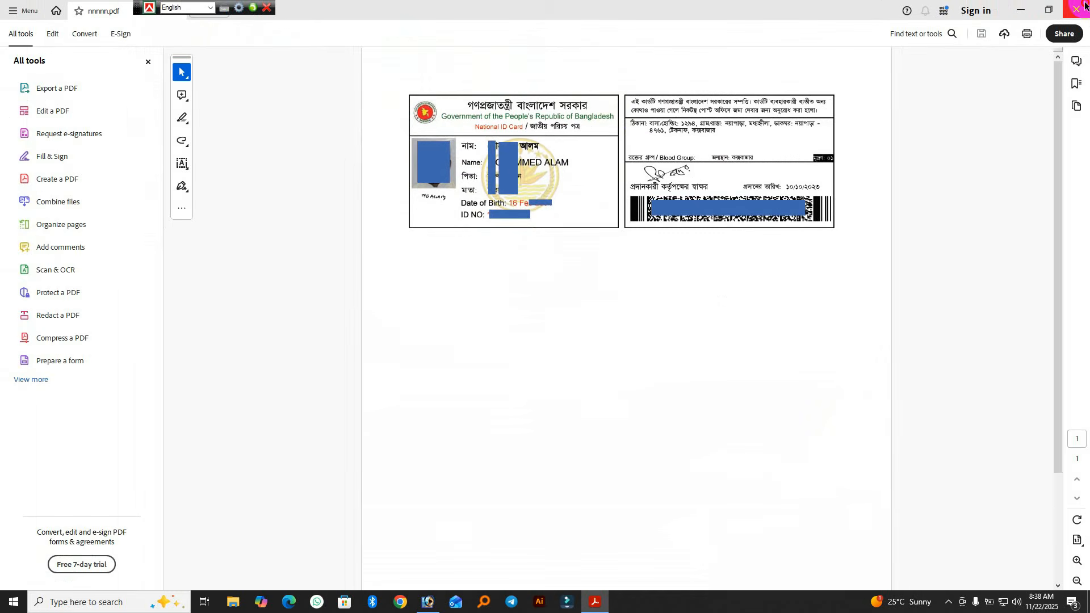
pyautogui.click(1086, 7)
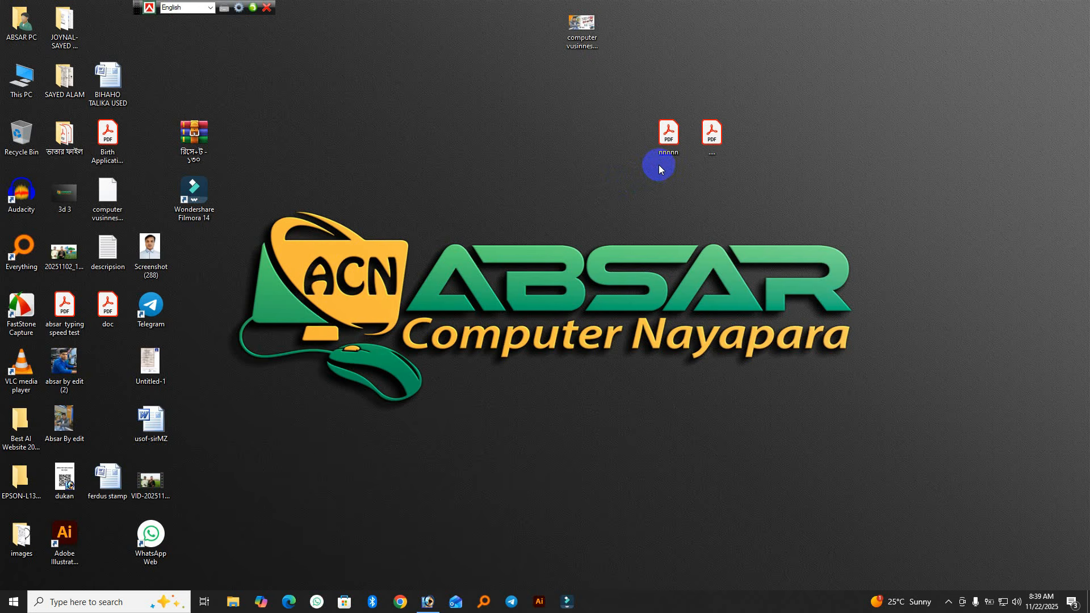
# Open the ID card PDF in Photoshop, rasterizing it at 300 pixels/inch
pyautogui.click(713, 137)
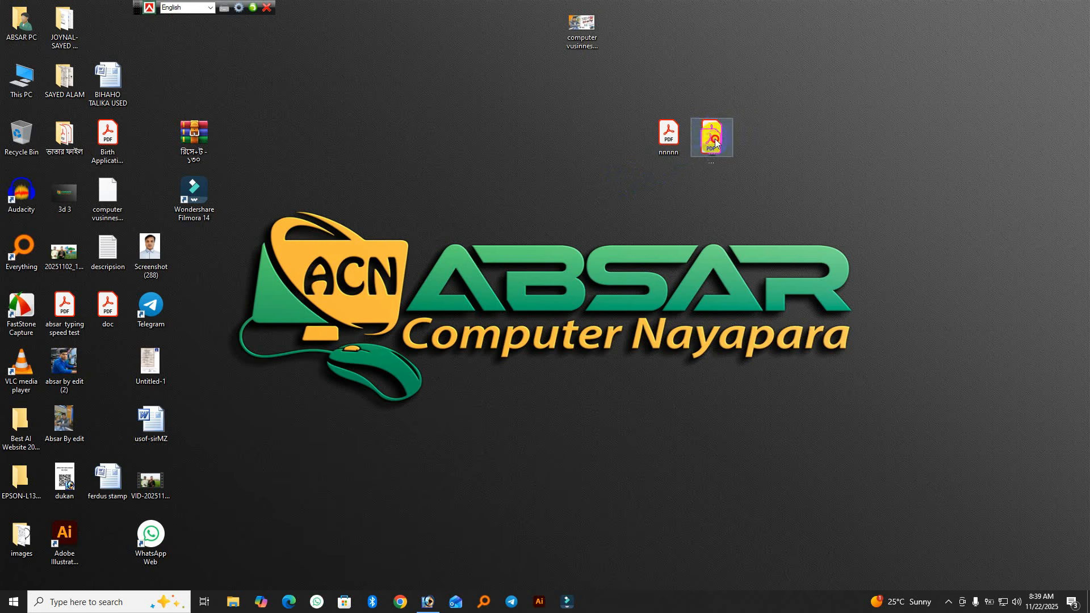
pyautogui.moveTo(716, 141); pyautogui.dragTo(413, 224)
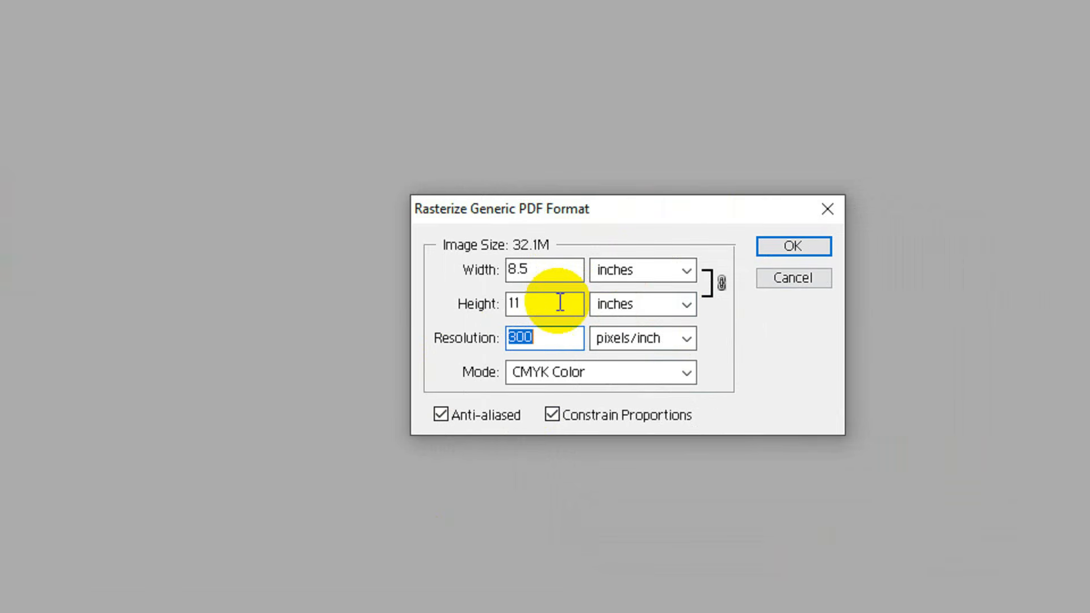
pyautogui.moveTo(546, 338); pyautogui.dragTo(499, 335)
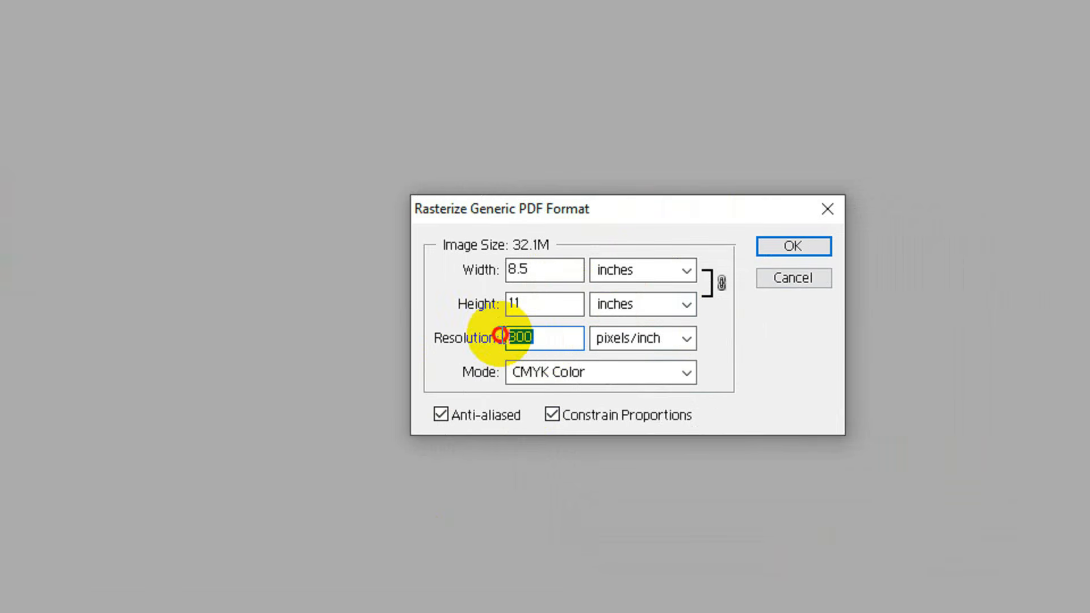
pyautogui.write('72')
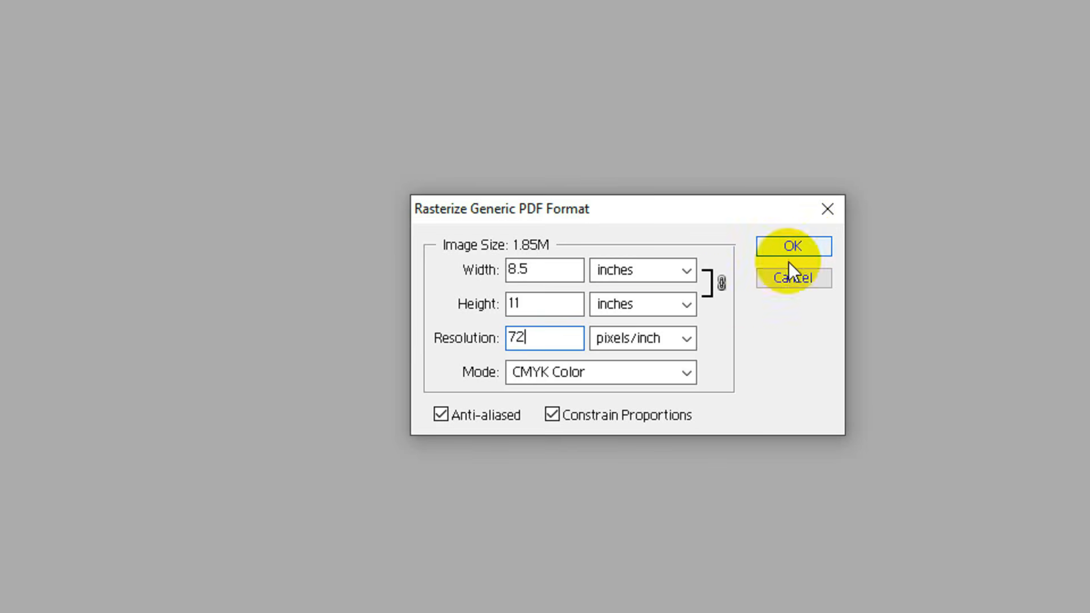
pyautogui.moveTo(530, 337); pyautogui.dragTo(503, 353)
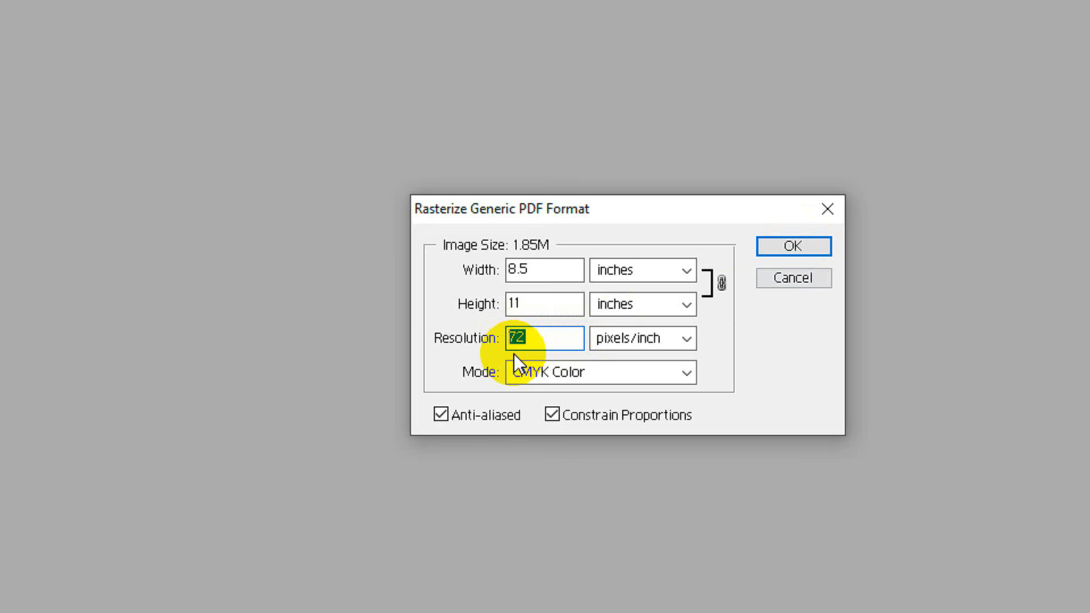
pyautogui.write('300')
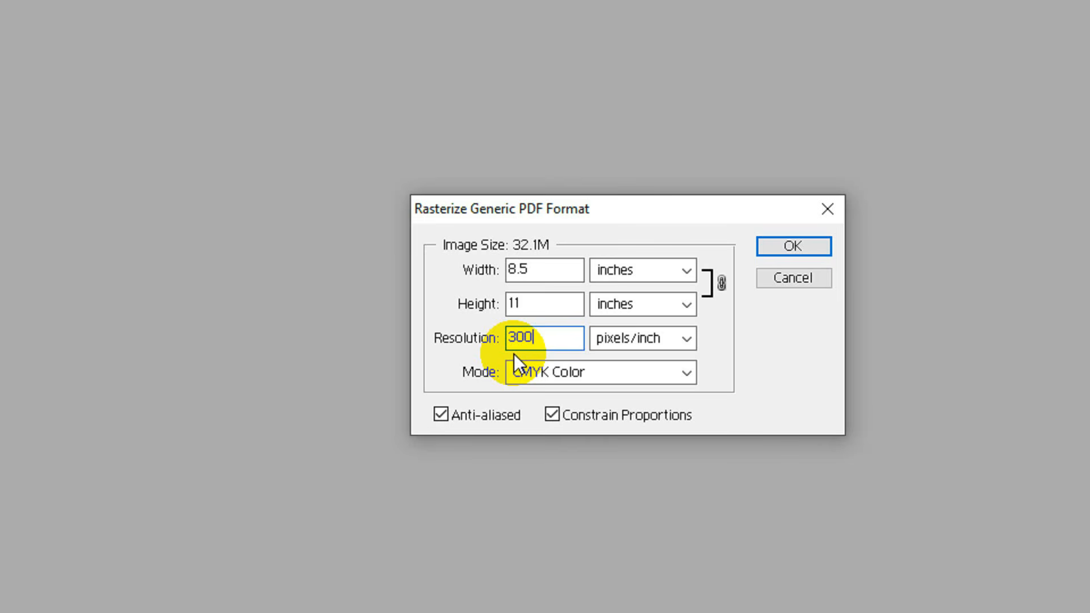
pyautogui.click(786, 248)
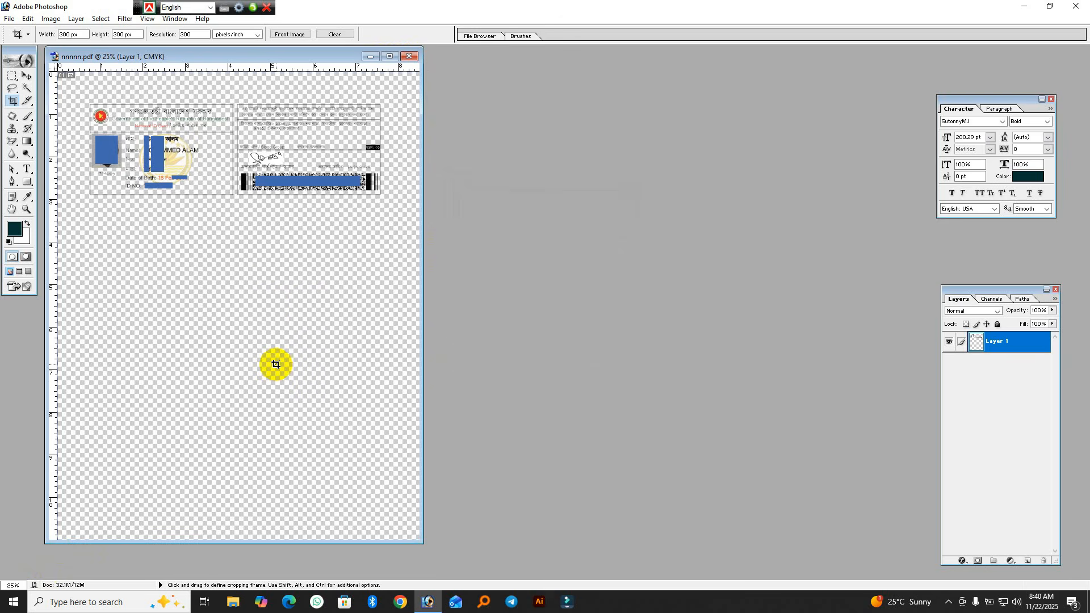
# Maximize the card document, zoom in and back out, then start a new A4 300 ppi document
pyautogui.click(389, 56)
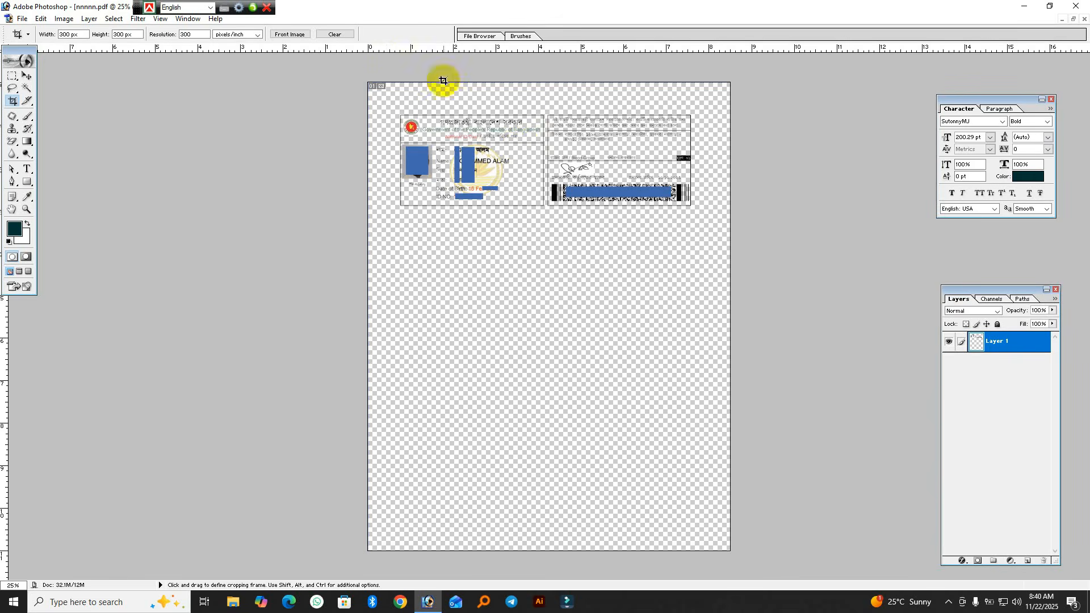
pyautogui.hotkey('ctrl', 'space')
pyautogui.click(473, 156)
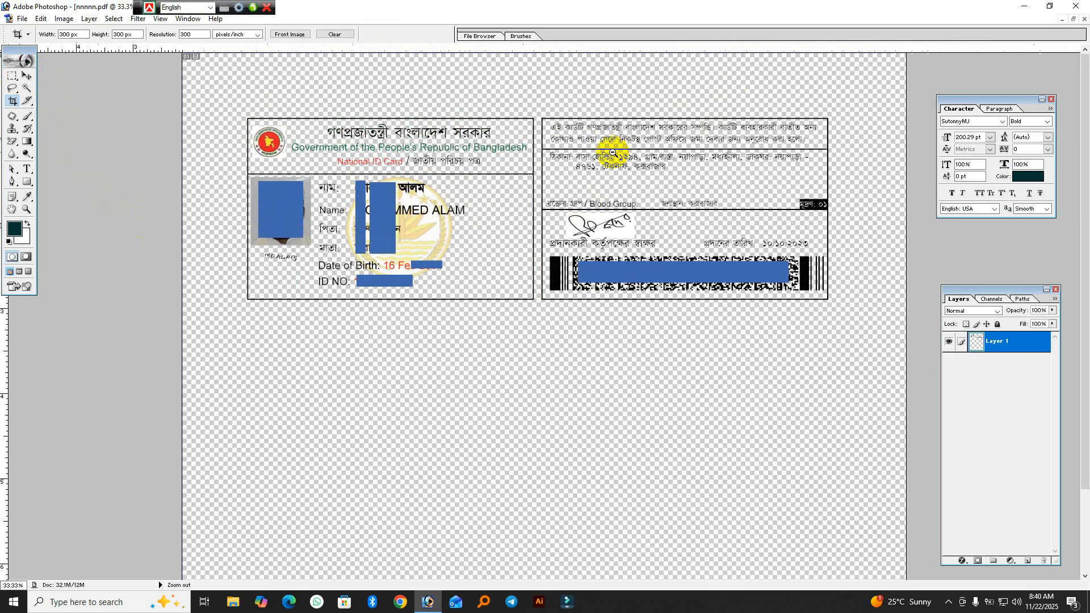
pyautogui.hotkey('ctrl', '-')
pyautogui.hotkey('ctrl', 'n')
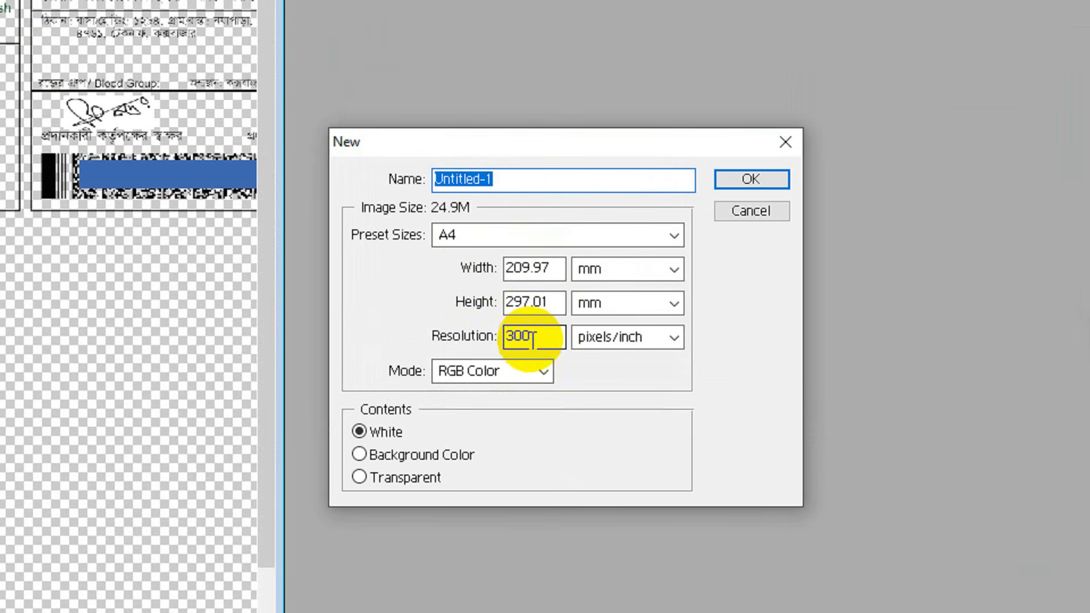
# Create the A4 300 ppi document and drag the ID card onto it
pyautogui.click(741, 173)
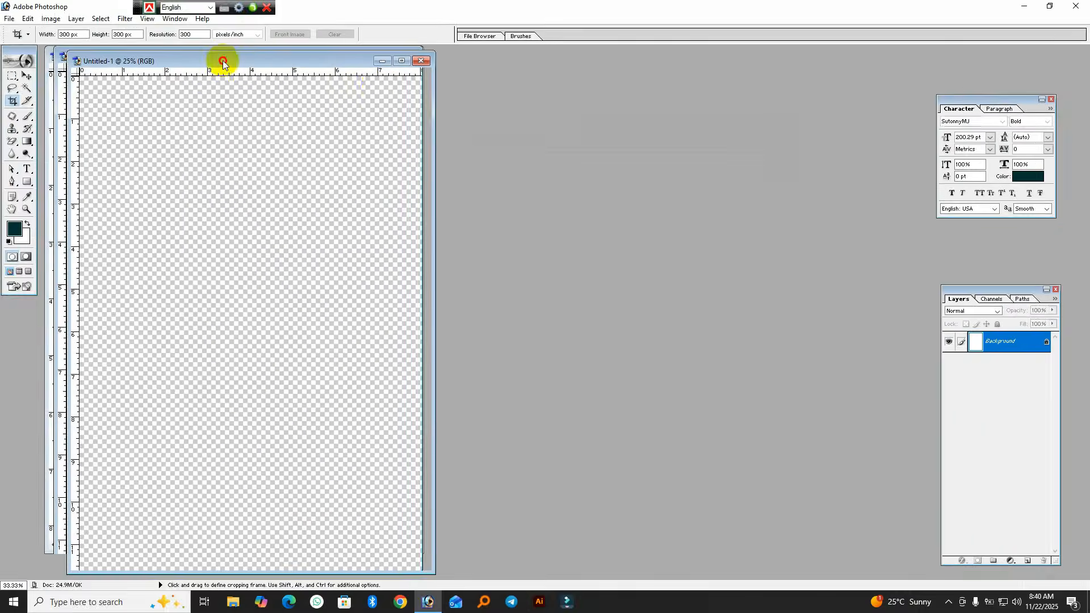
pyautogui.moveTo(223, 61); pyautogui.dragTo(687, 68)
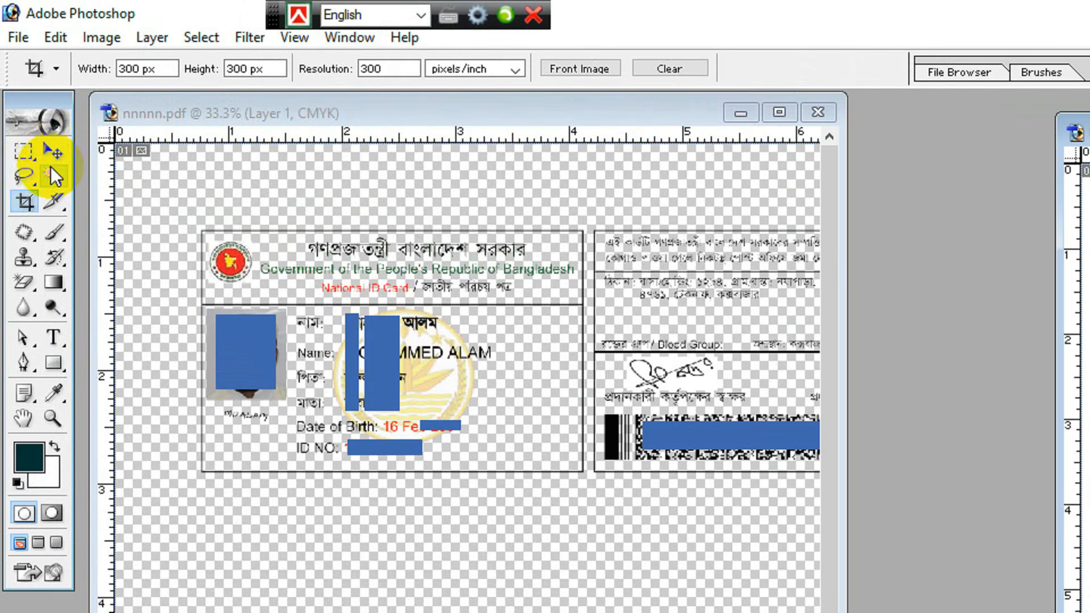
pyautogui.click(27, 75)
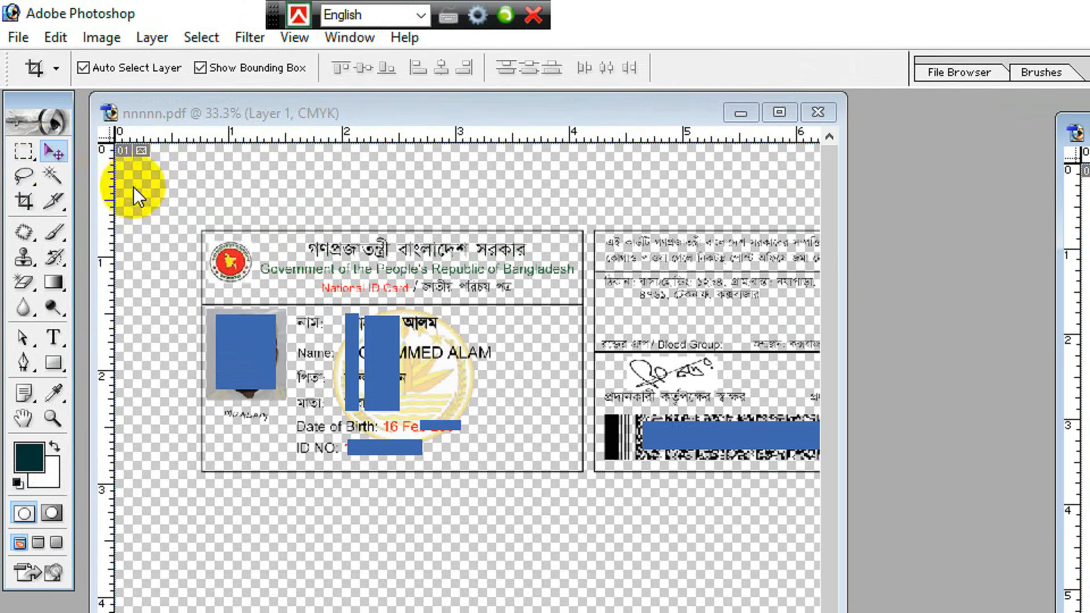
pyautogui.moveTo(357, 339); pyautogui.dragTo(1089, 426)
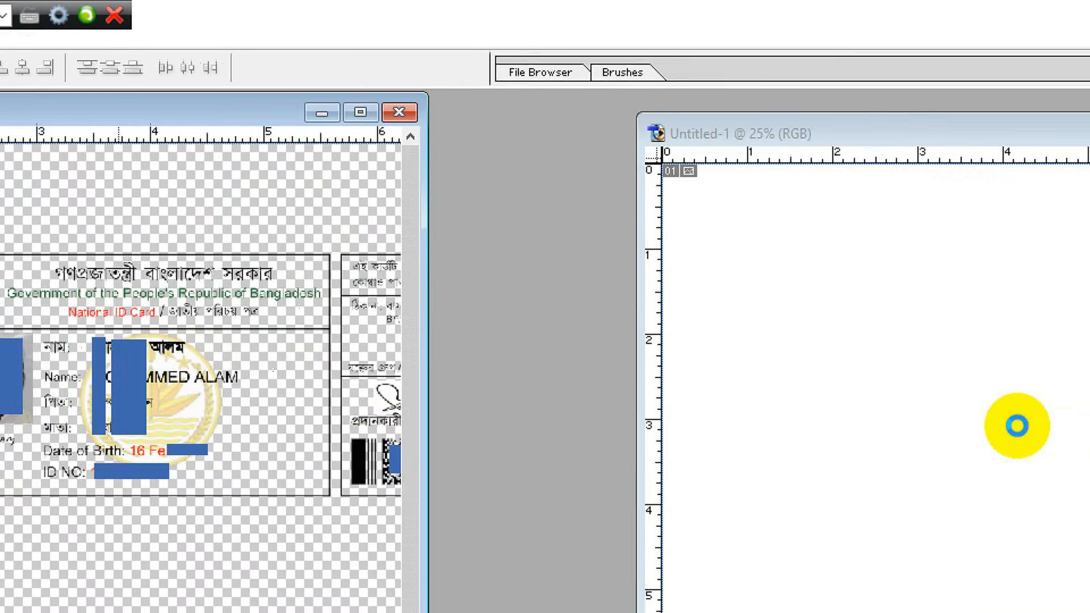
pyautogui.moveTo(1017, 426); pyautogui.dragTo(1089, 429)
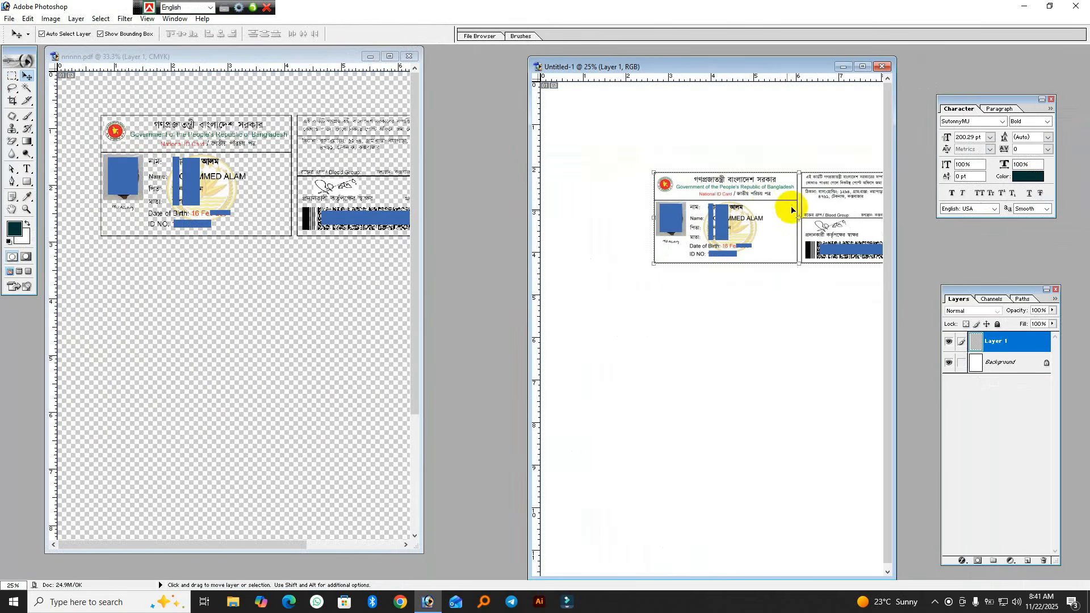
pyautogui.moveTo(792, 210); pyautogui.dragTo(706, 141)
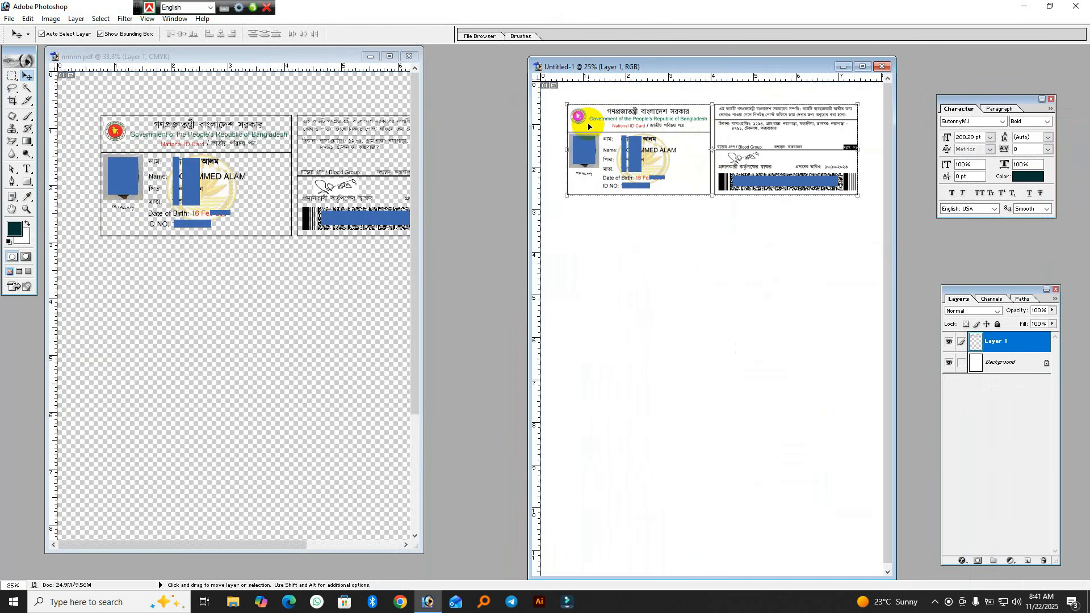
# Undo the card placement and bring the original card file forward, widening its window
pyautogui.hotkey('ctrl', 'alt', 'z')
pyautogui.hotkey('ctrl', 'alt', 'z')
pyautogui.click(219, 151)
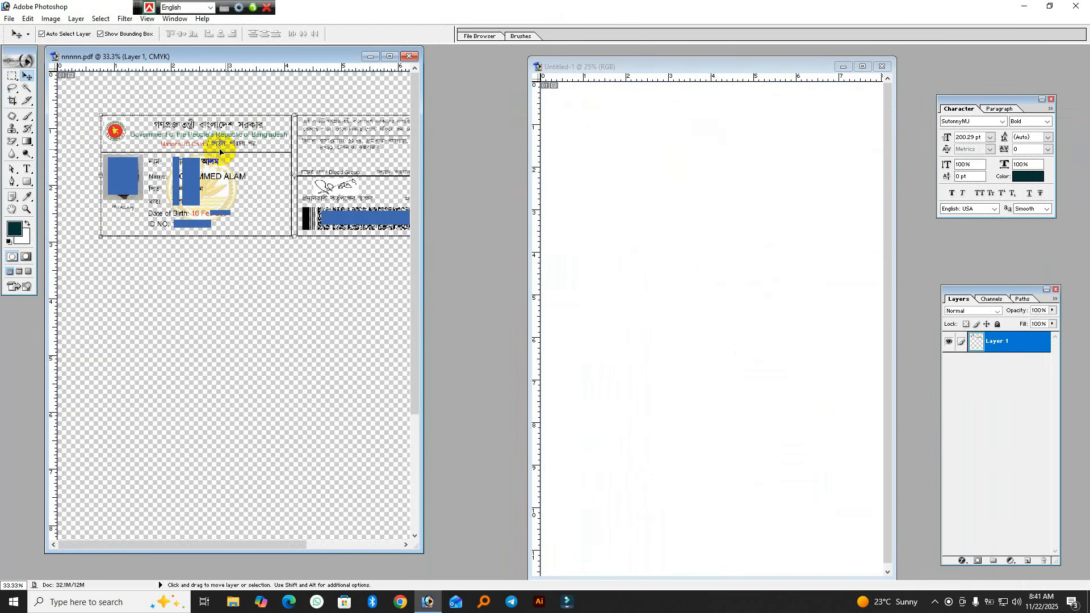
pyautogui.moveTo(423, 272); pyautogui.dragTo(488, 269)
# Shift both card sides slightly left and up in the original card file
pyautogui.click(668, 193)
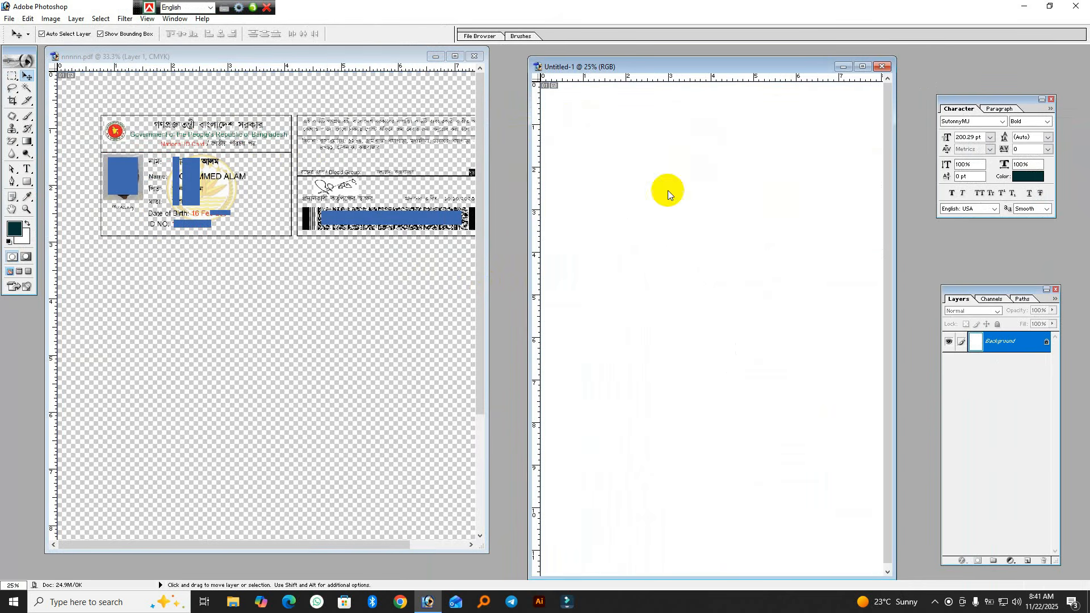
pyautogui.click(263, 146)
pyautogui.moveTo(284, 145); pyautogui.dragTo(256, 152)
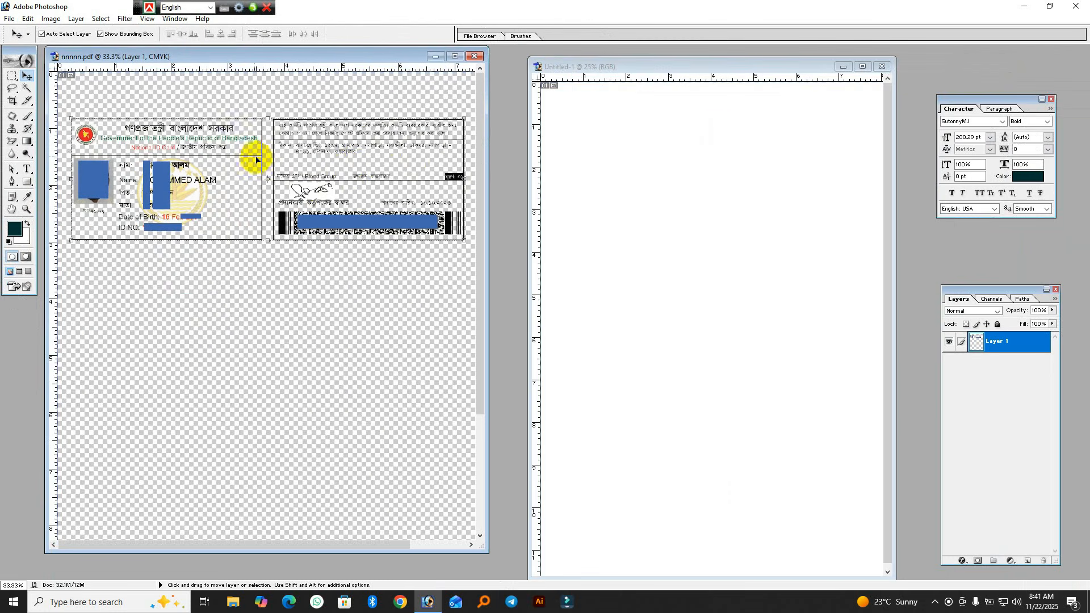
pyautogui.moveTo(352, 165); pyautogui.dragTo(351, 156)
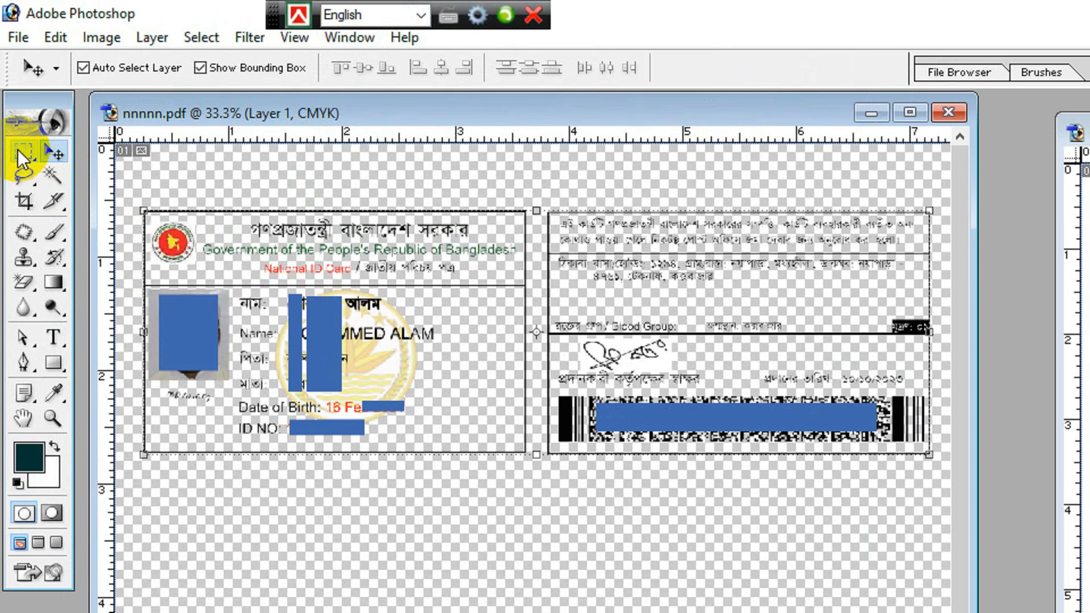
# Marquee-select the card back, move it directly below the front, and deselect
pyautogui.click(18, 148)
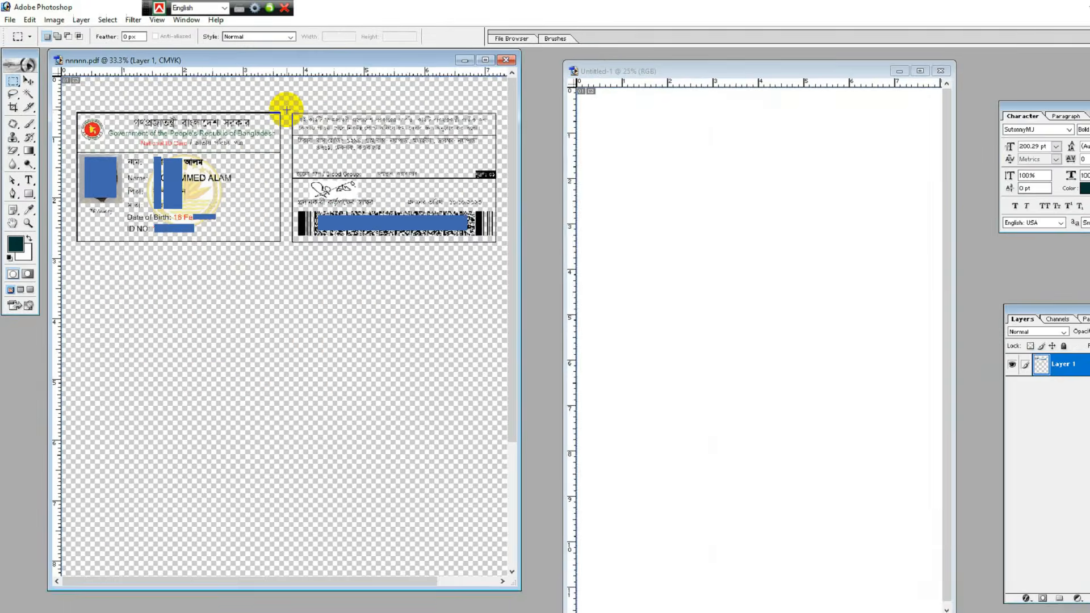
pyautogui.moveTo(539, 208); pyautogui.dragTo(626, 252)
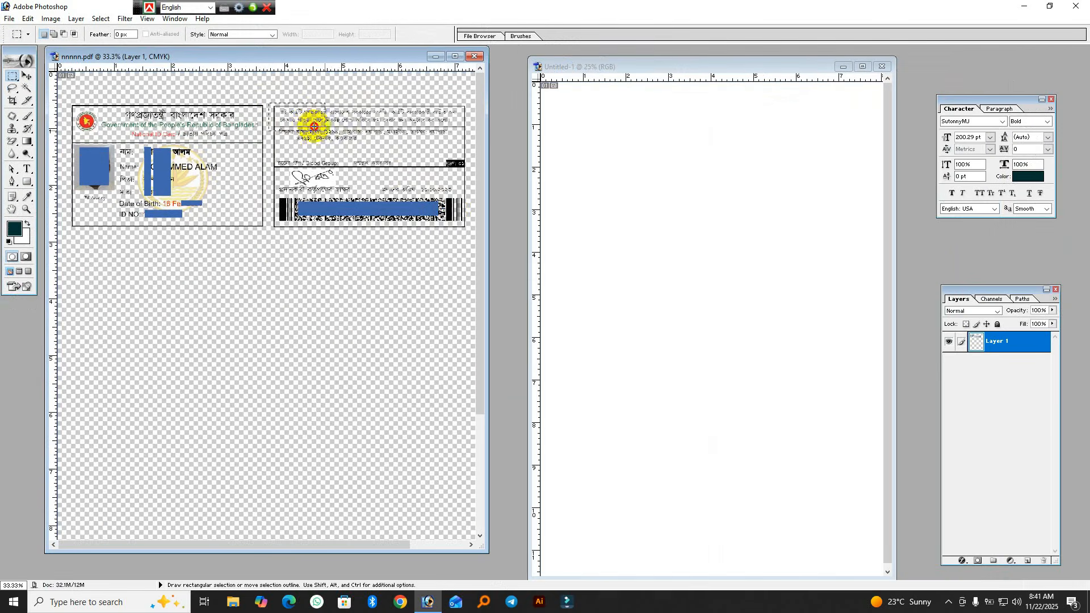
pyautogui.moveTo(314, 126); pyautogui.dragTo(471, 237)
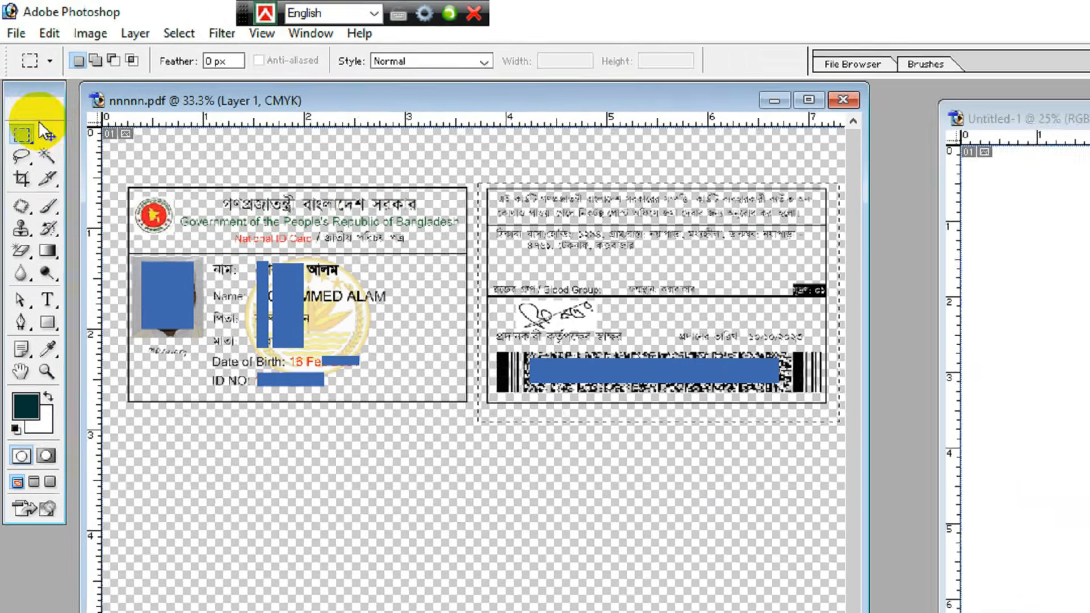
pyautogui.click(27, 75)
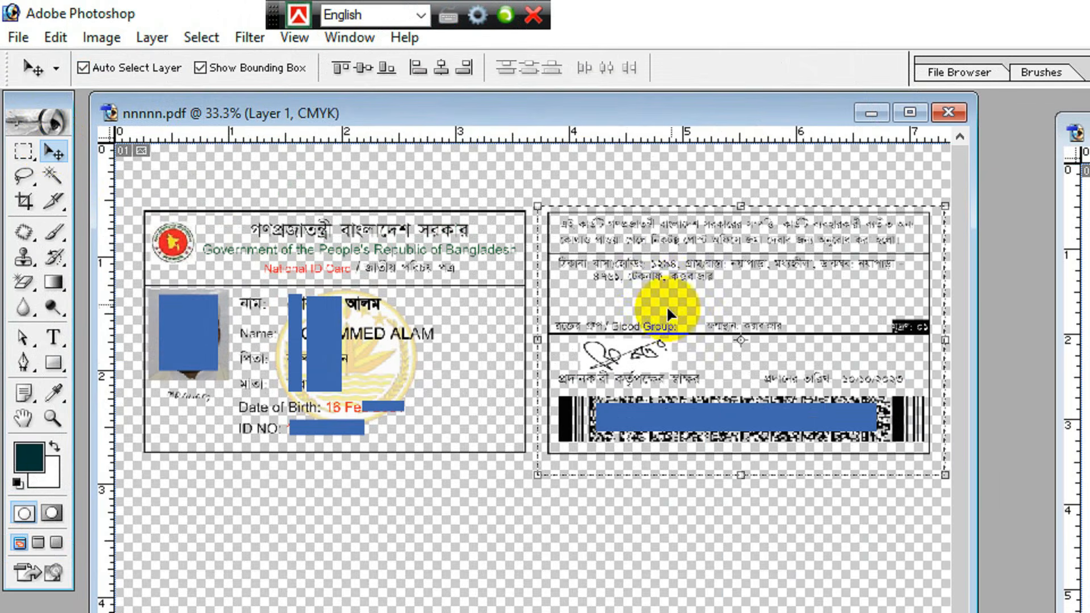
pyautogui.moveTo(689, 246); pyautogui.dragTo(285, 553)
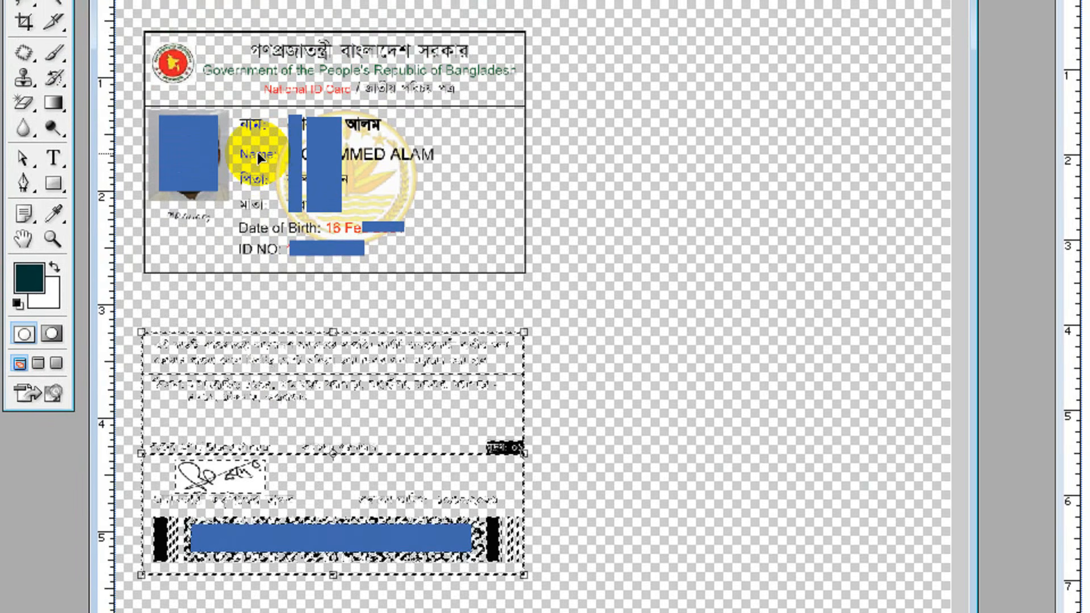
pyautogui.hotkey('ctrl', 'd')
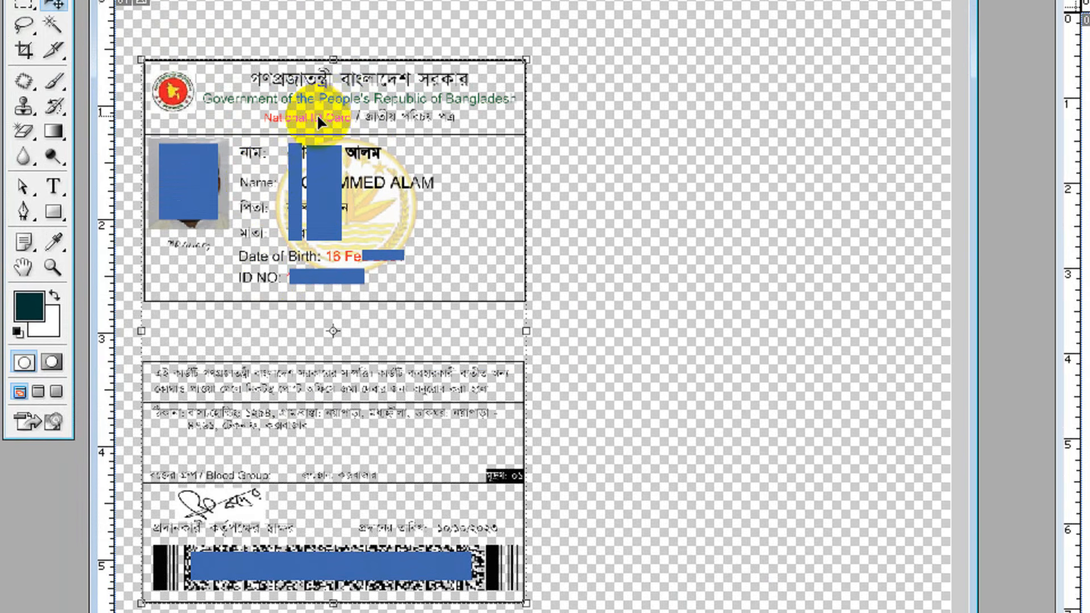
# Reposition the stacked card and copy it onto the Untitled-1 page
pyautogui.moveTo(353, 155); pyautogui.dragTo(540, 126)
pyautogui.moveTo(540, 178); pyautogui.dragTo(525, 272)
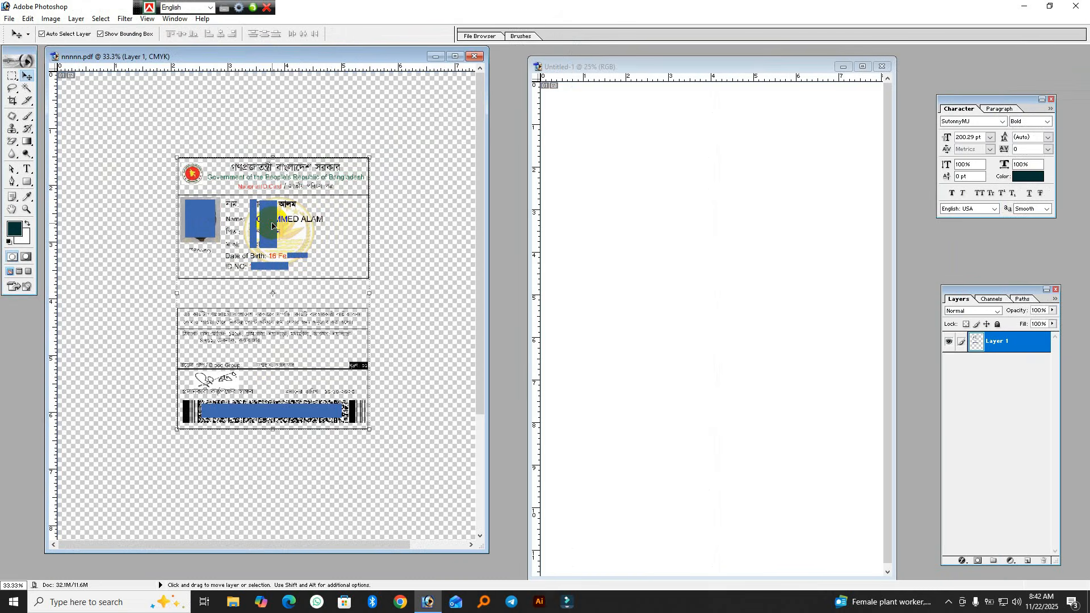
pyautogui.moveTo(271, 226); pyautogui.dragTo(732, 286)
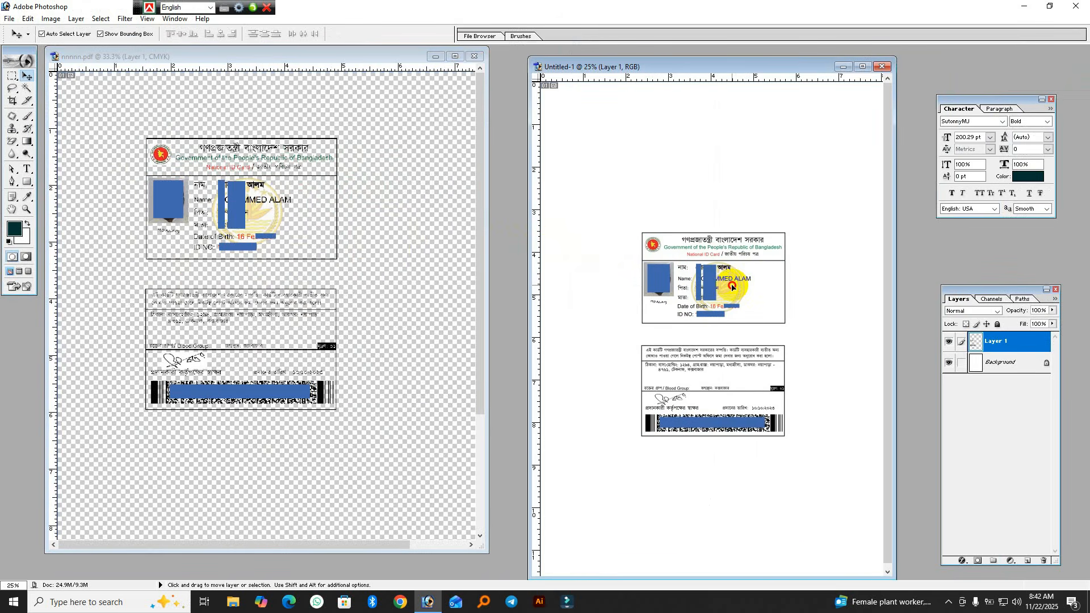
# Zoom out on nnnnn.pdf and move the stacked card lower toward mid-page
pyautogui.click(325, 226)
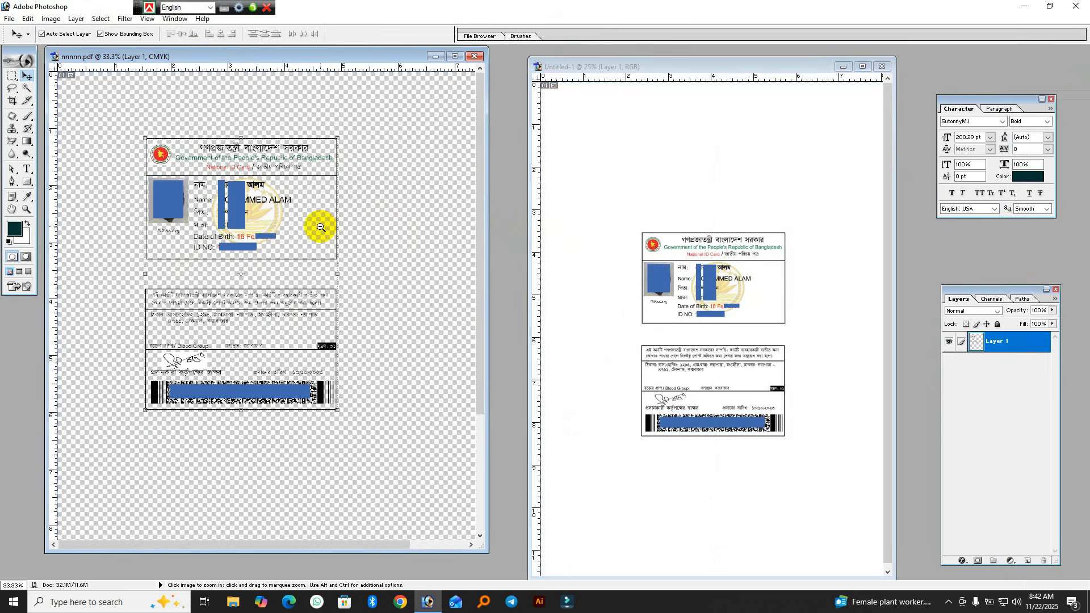
pyautogui.hotkey('ctrl', '-')
pyautogui.hotkey('ctrl', '-')
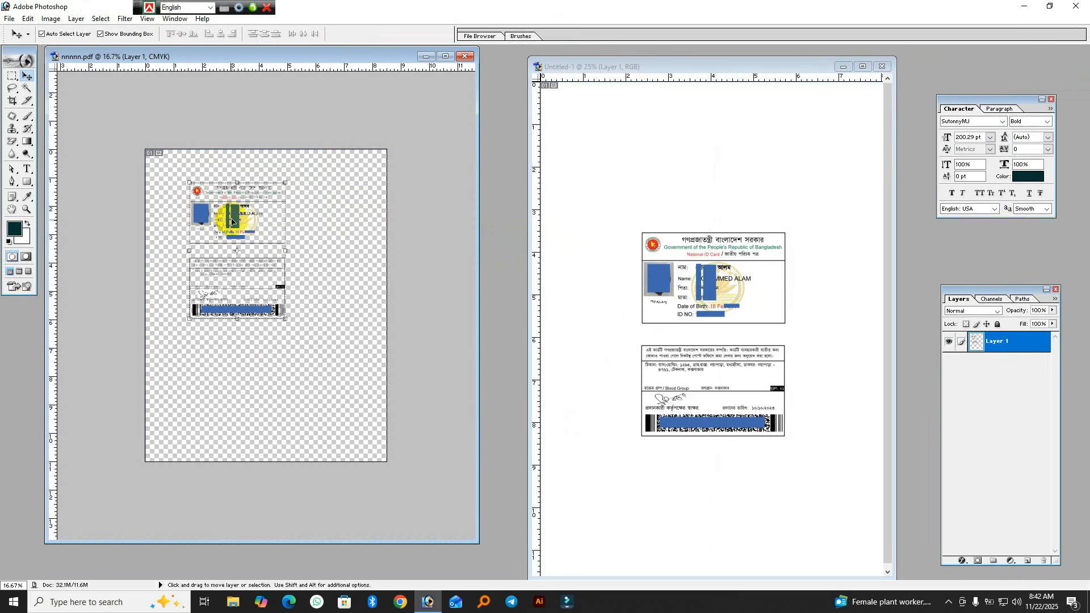
pyautogui.moveTo(230, 223); pyautogui.dragTo(257, 257)
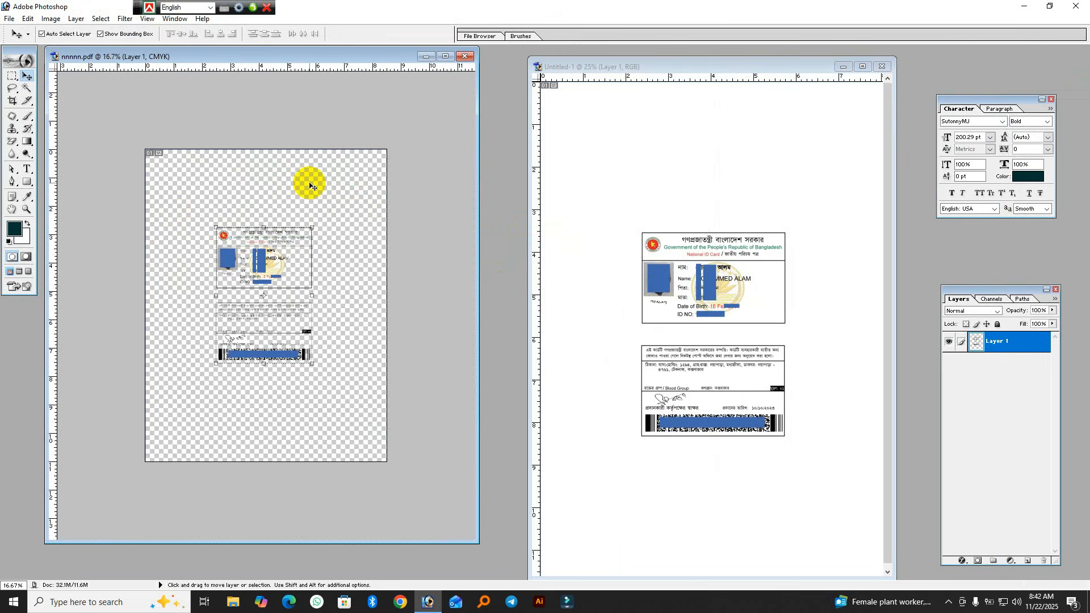
pyautogui.hotkey('ctrl', '0')
pyautogui.scroll(-3, 312, 196)
pyautogui.scroll(4, 313, 196)
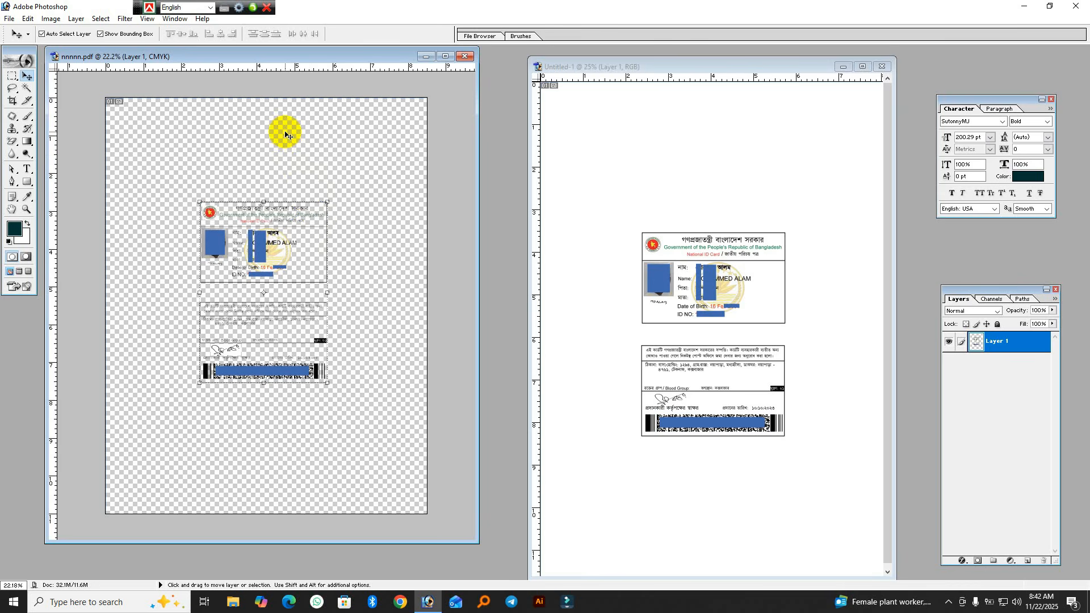
# Set up printing to the EPSON L130 in Grayscale, A4, one copy
pyautogui.click(9, 18)
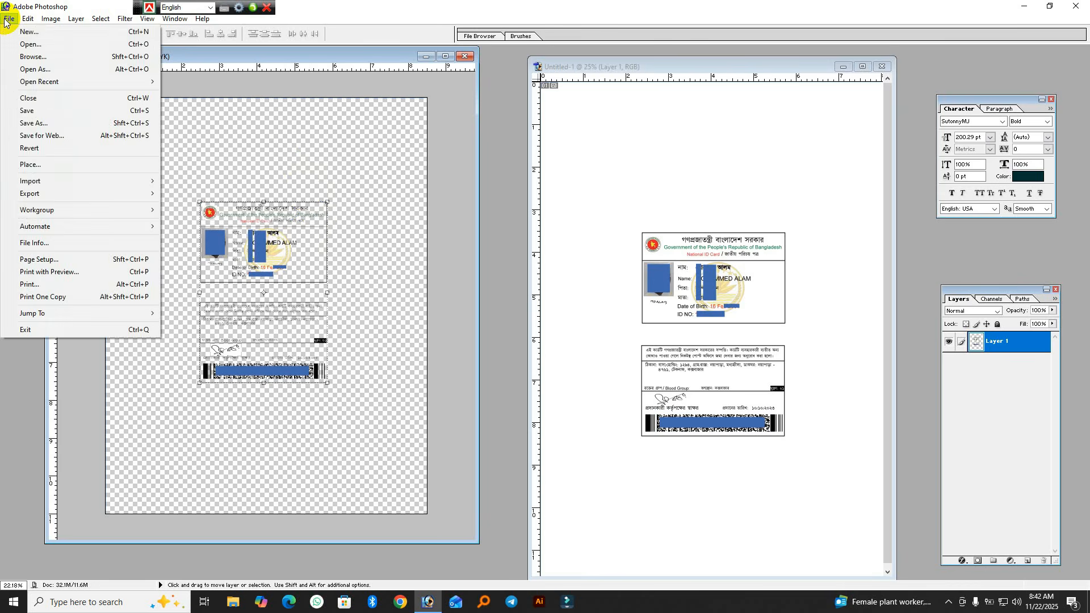
pyautogui.click(35, 283)
pyautogui.click(519, 225)
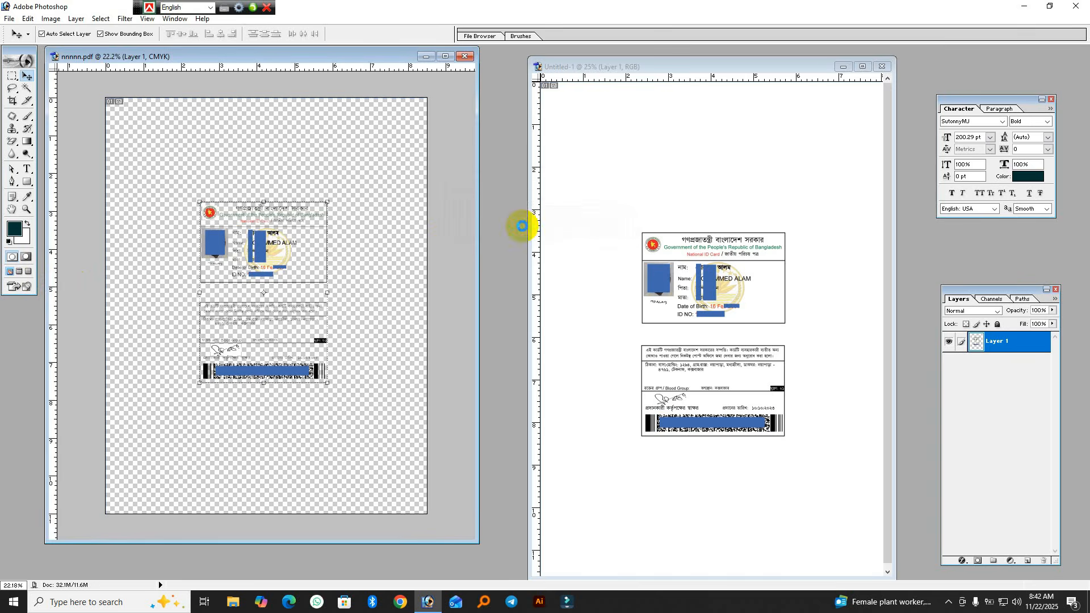
pyautogui.click(608, 76)
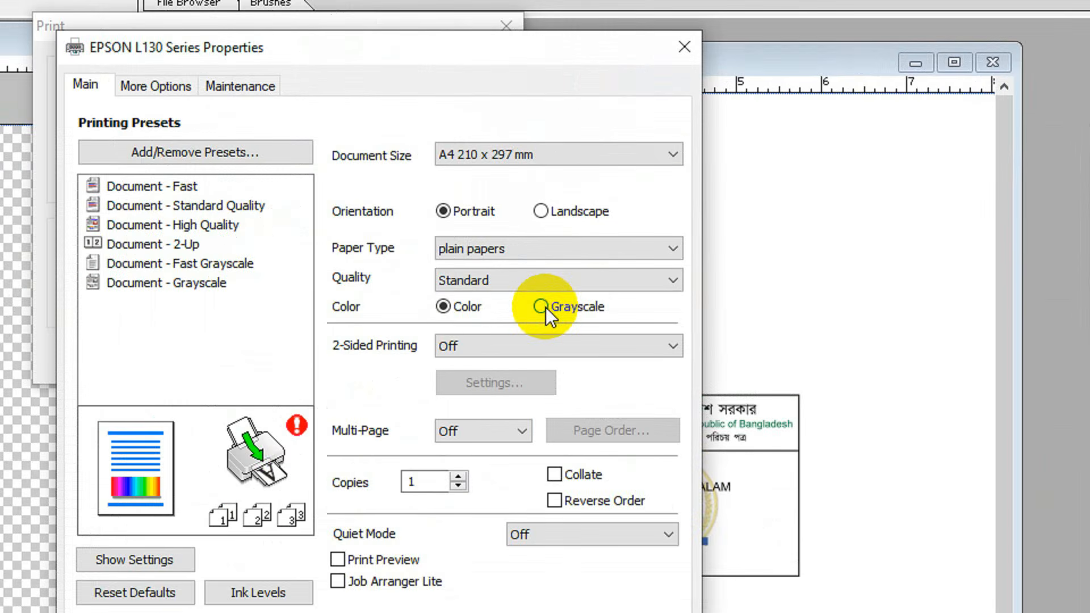
pyautogui.click(658, 189)
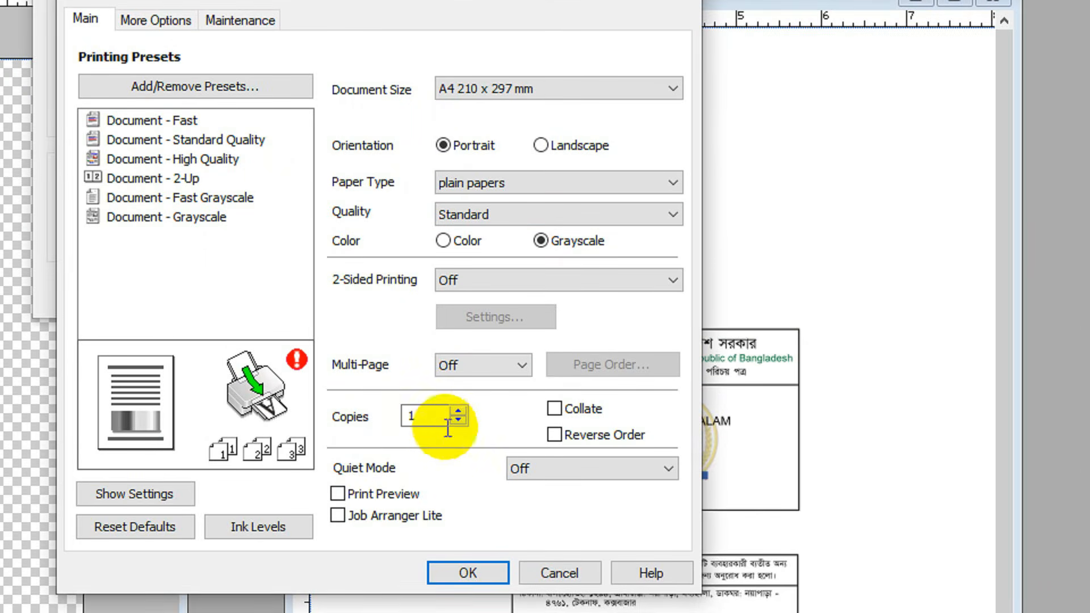
pyautogui.click(418, 414)
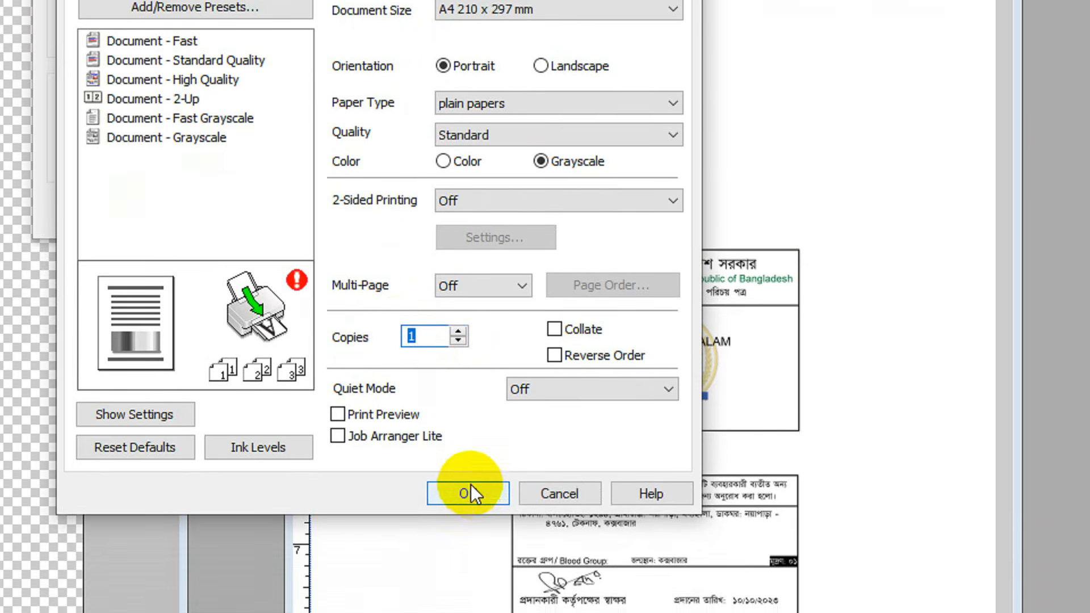
pyautogui.click(471, 573)
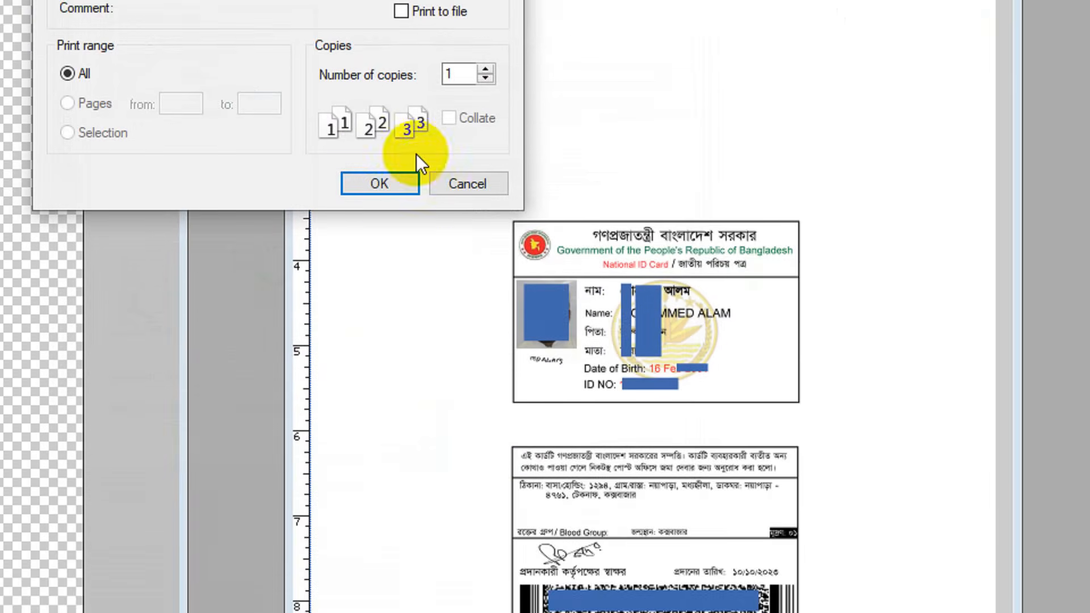